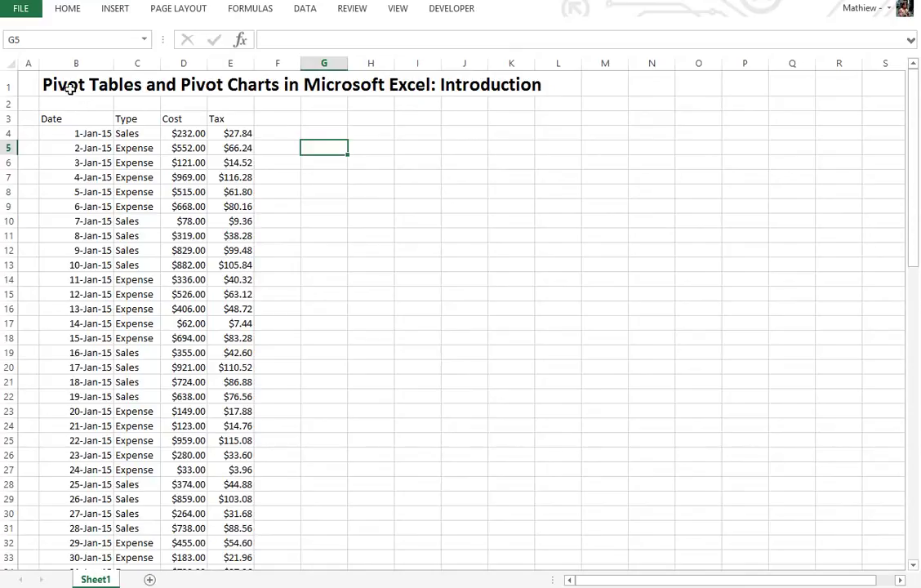
Step: Look over the Date, Type, Cost and Tax columns of the source data on Sheet1
click(214, 85)
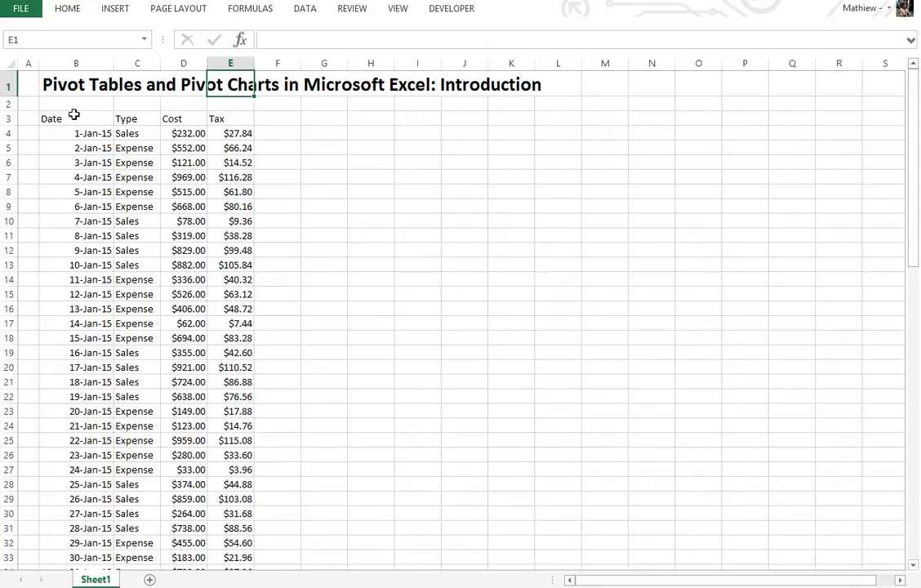
drag(74, 116, 191, 191)
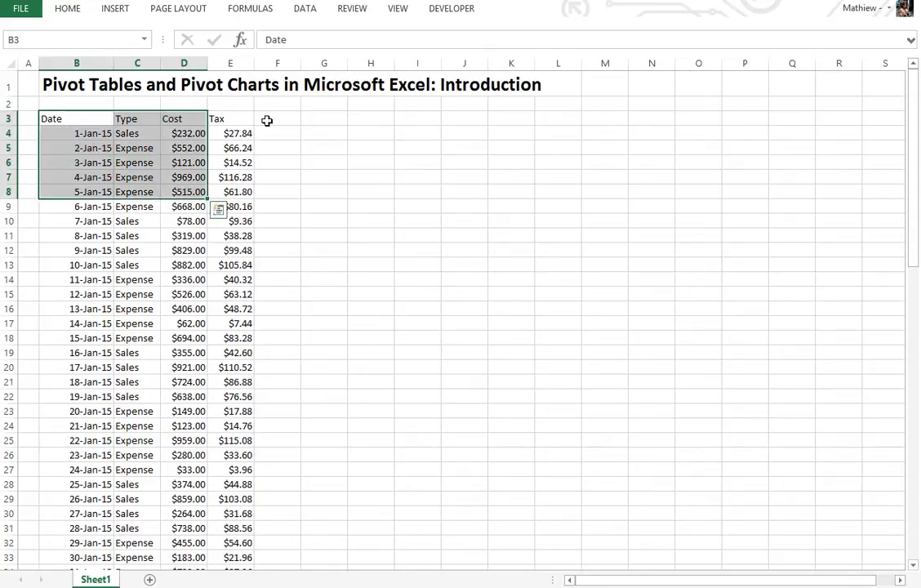
click(281, 120)
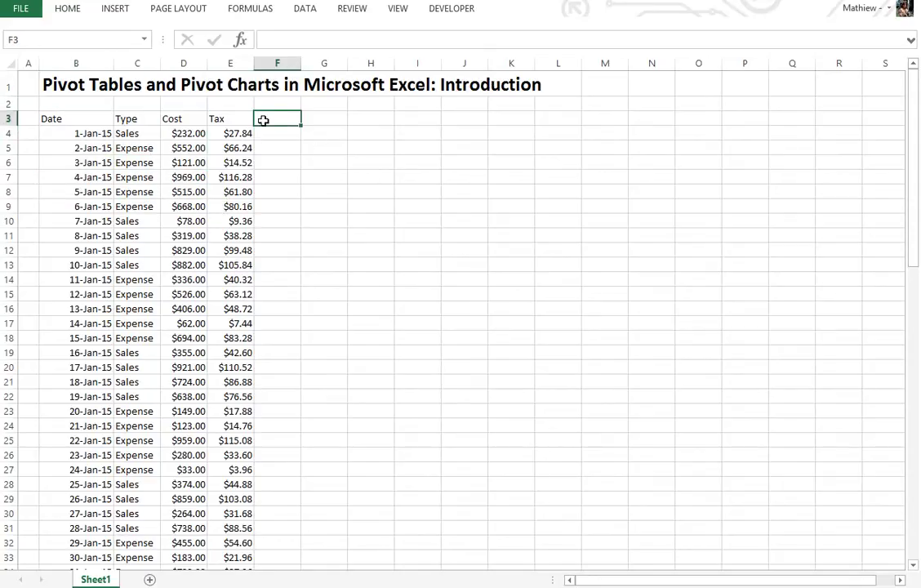
click(95, 130)
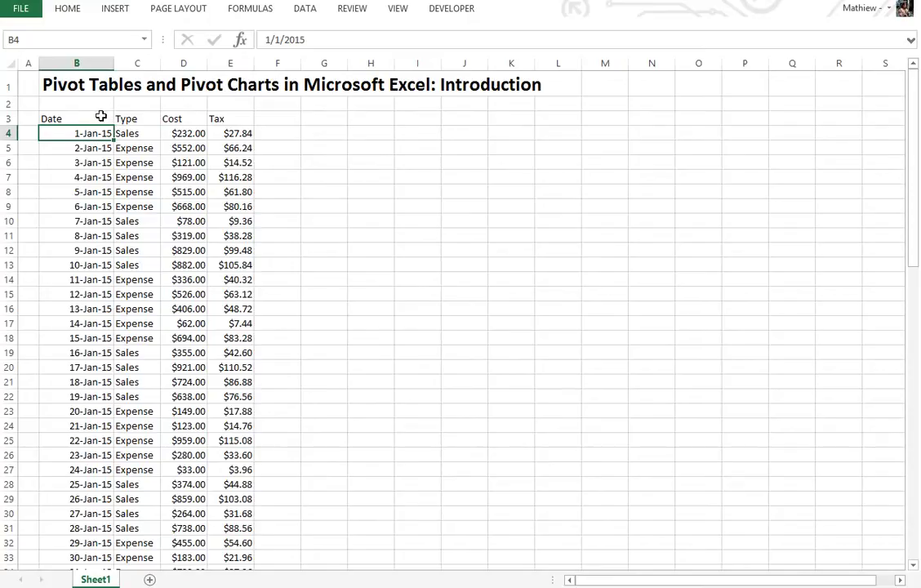
drag(100, 116, 223, 459)
drag(137, 338, 233, 382)
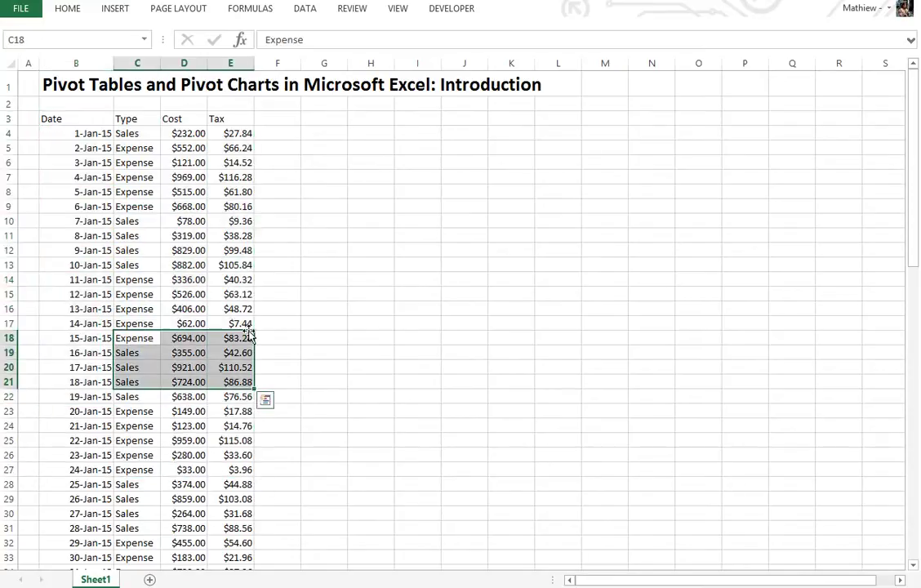
click(148, 207)
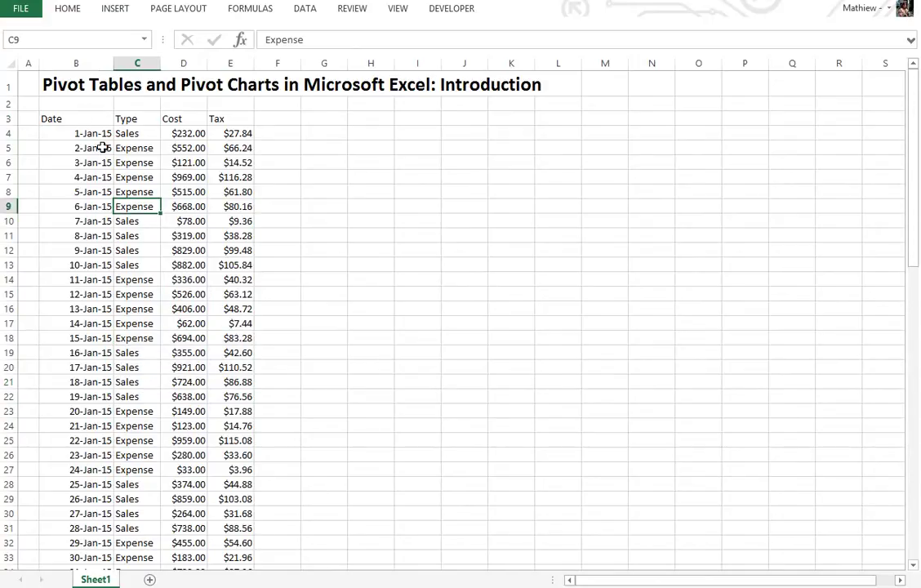
drag(80, 118, 225, 177)
click(77, 131)
scroll(72, 409, down, 20)
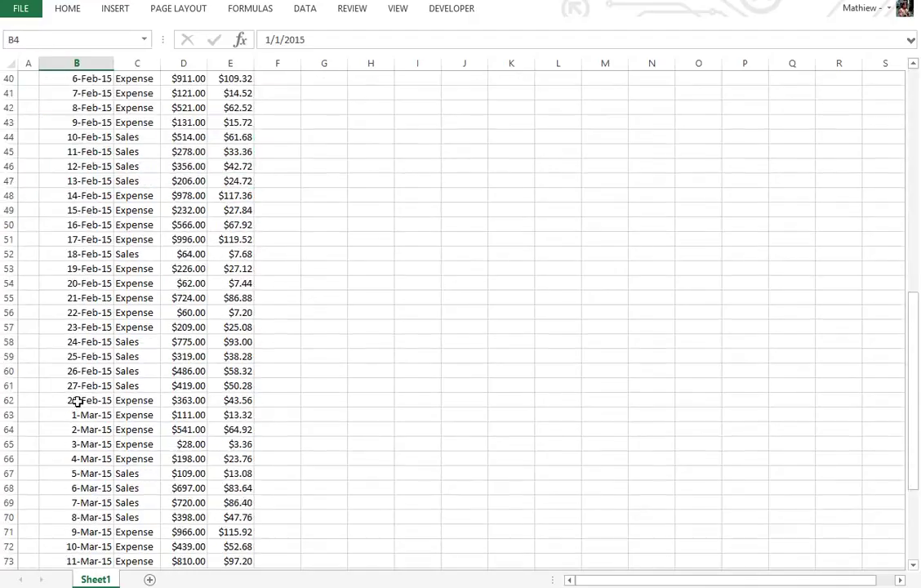
scroll(88, 420, up, 7)
scroll(80, 378, up, 14)
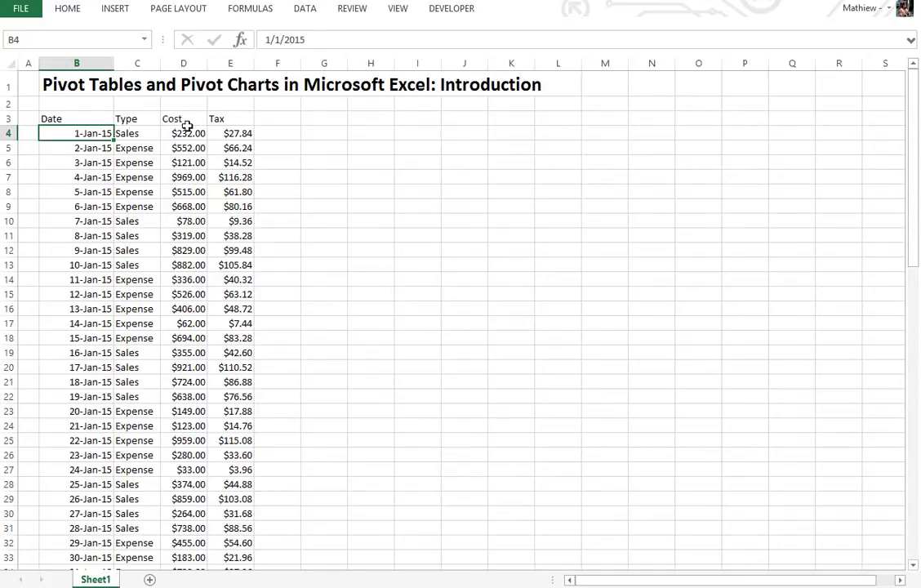
drag(181, 133, 189, 351)
click(241, 135)
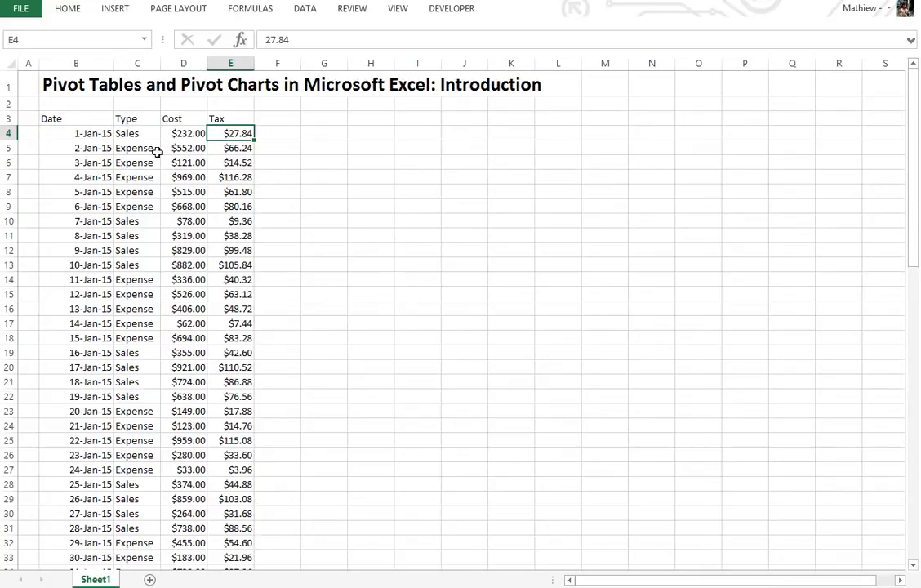
click(71, 118)
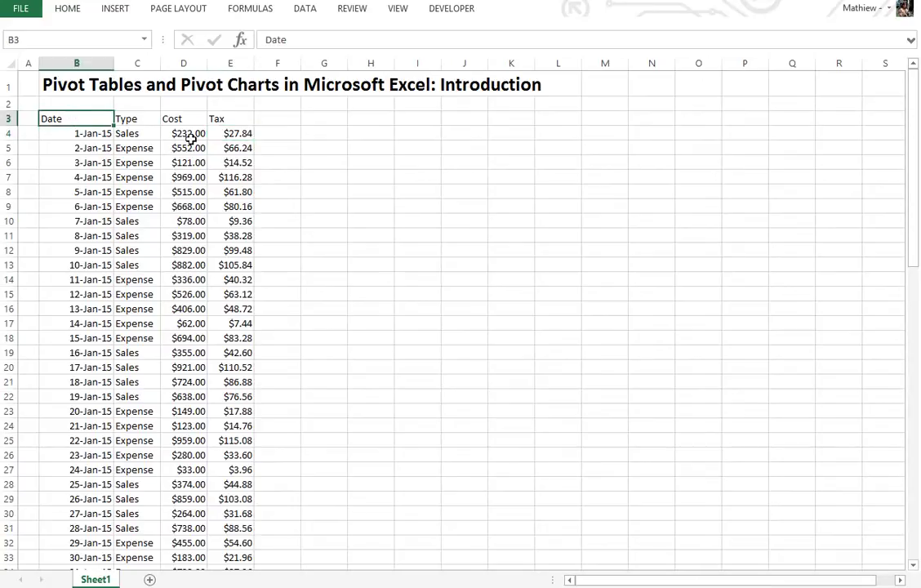
click(94, 130)
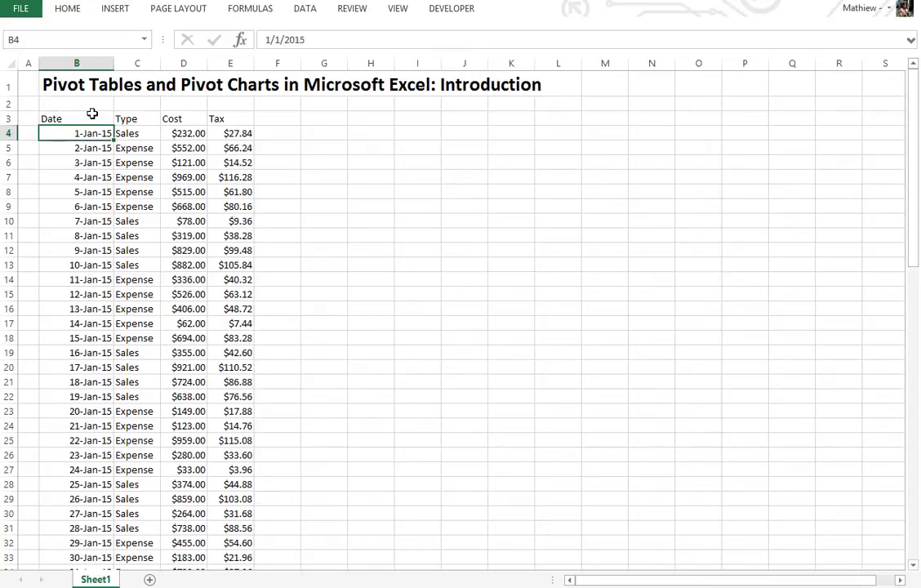
drag(93, 117, 249, 133)
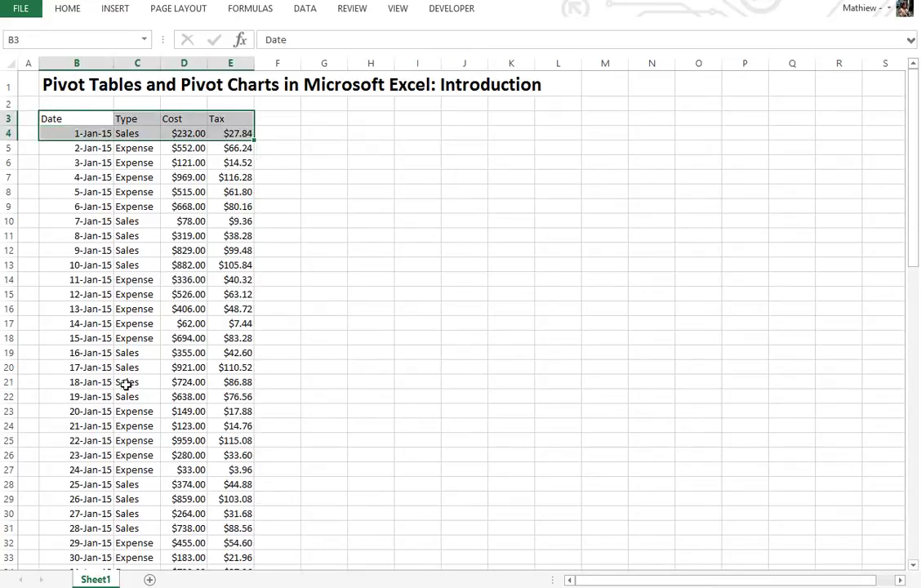
Step: Create a PivotChart with a PivotTable on a new worksheet from the whole data table, range B3:E84 with headers
click(102, 158)
key(Up)
key(Up)
key(Up)
key(ctrl+shift+Right)
key(ctrl+shift+Down)
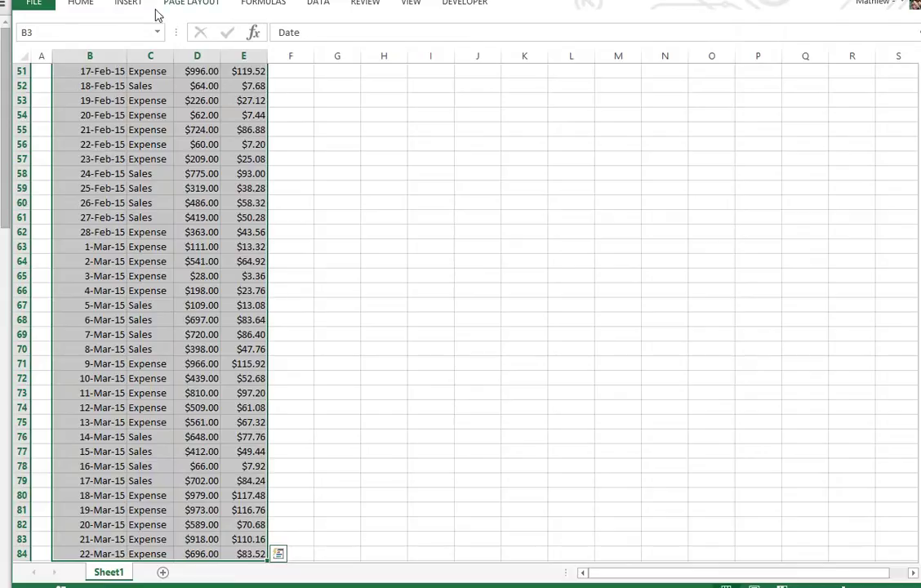
click(128, 4)
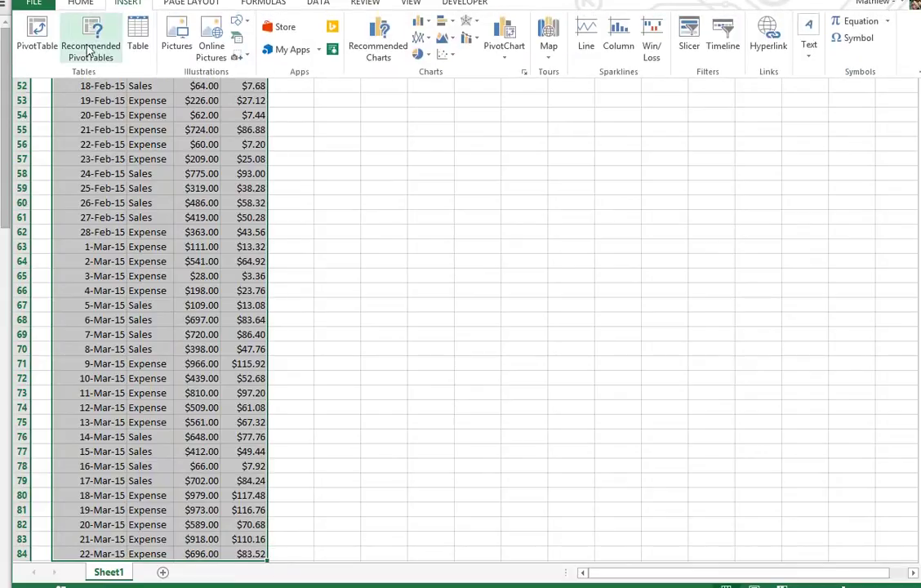
click(517, 59)
click(513, 90)
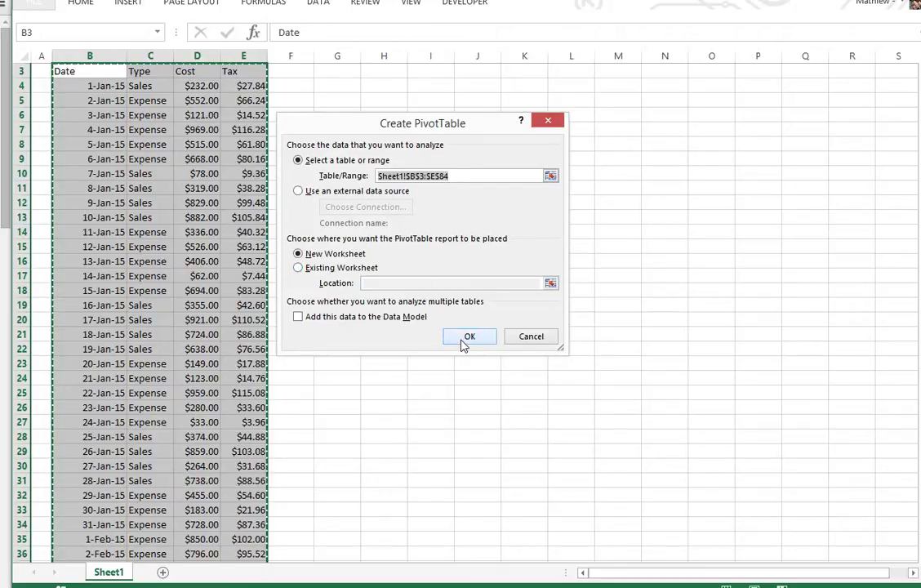
click(470, 336)
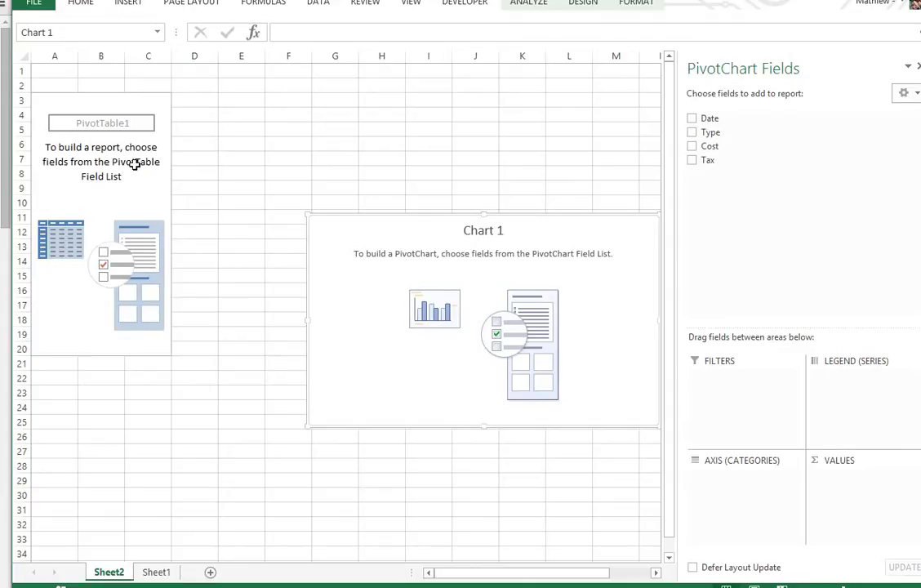
Step: Add the Date field to the PivotChart's axis categories and the Cost field to its values as a sum
click(70, 185)
click(352, 244)
click(156, 573)
click(108, 572)
click(693, 120)
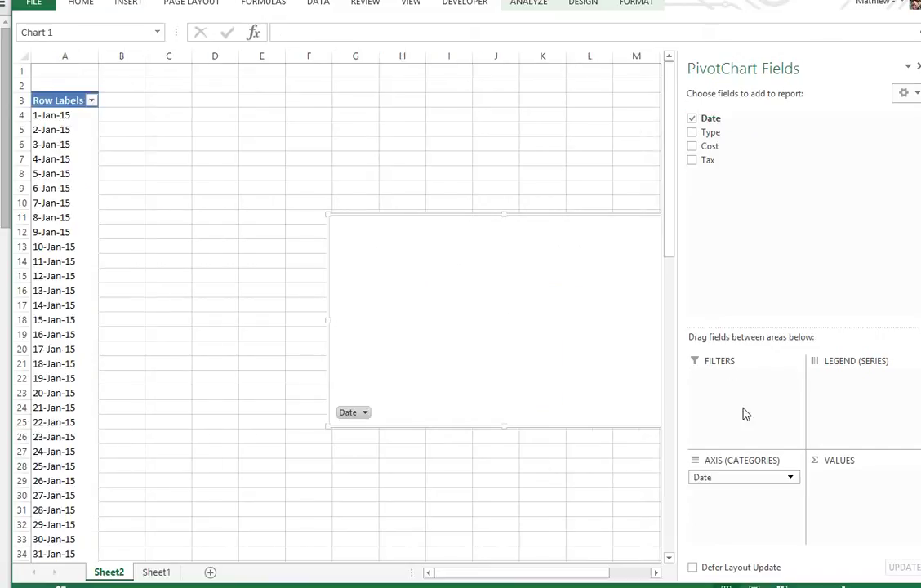
click(693, 148)
Step: Move the chart up beside the PivotTable, enlarge it, and add the Tax field to its values
drag(581, 232, 469, 142)
drag(700, 145, 729, 199)
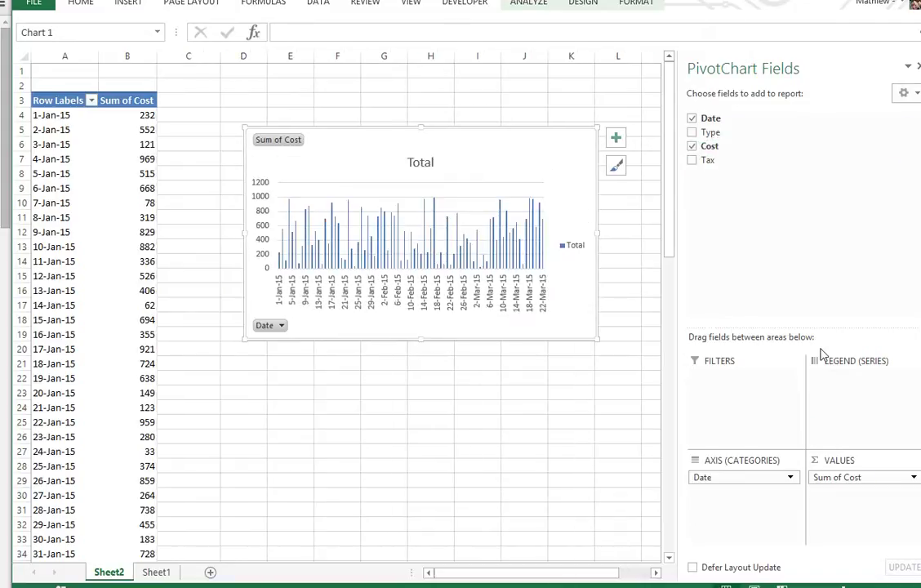
right_click(518, 155)
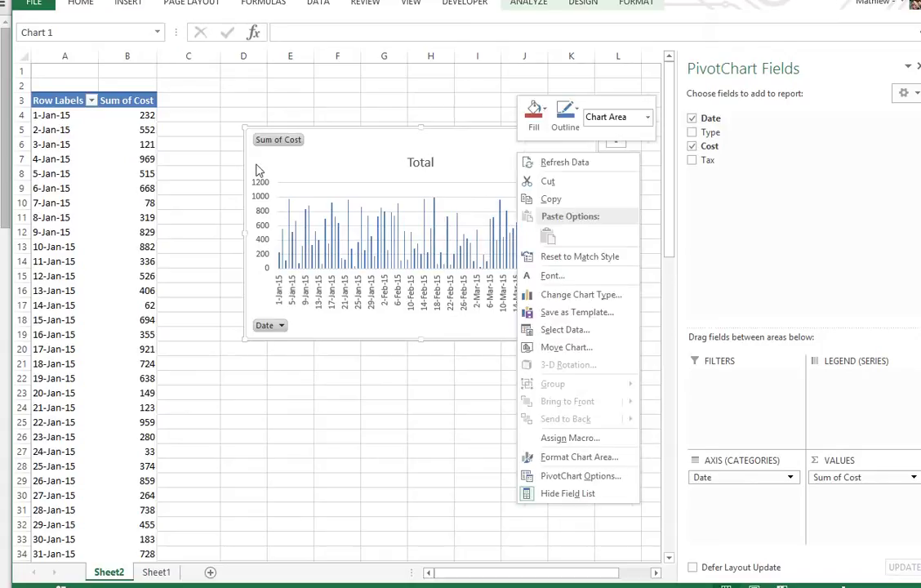
key(Escape)
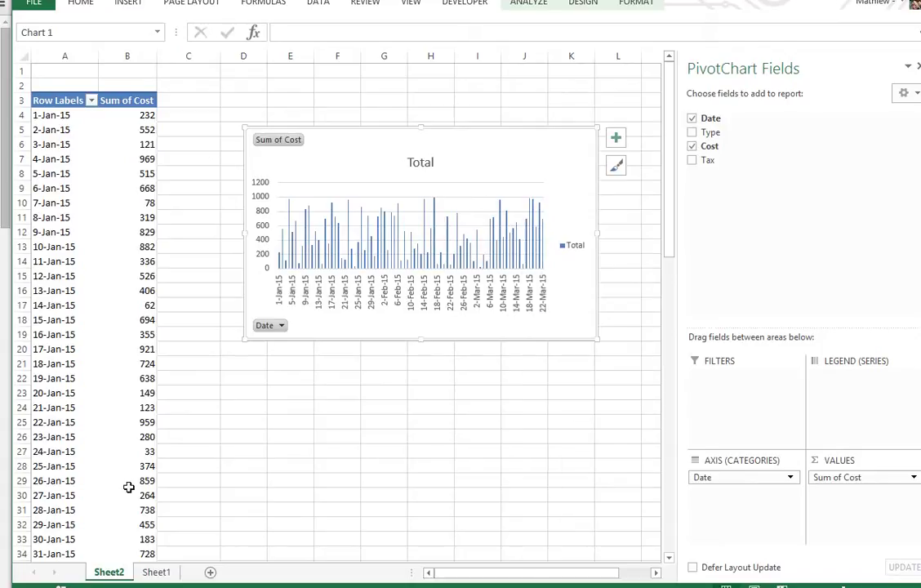
drag(484, 162, 415, 138)
drag(529, 313, 574, 430)
click(692, 161)
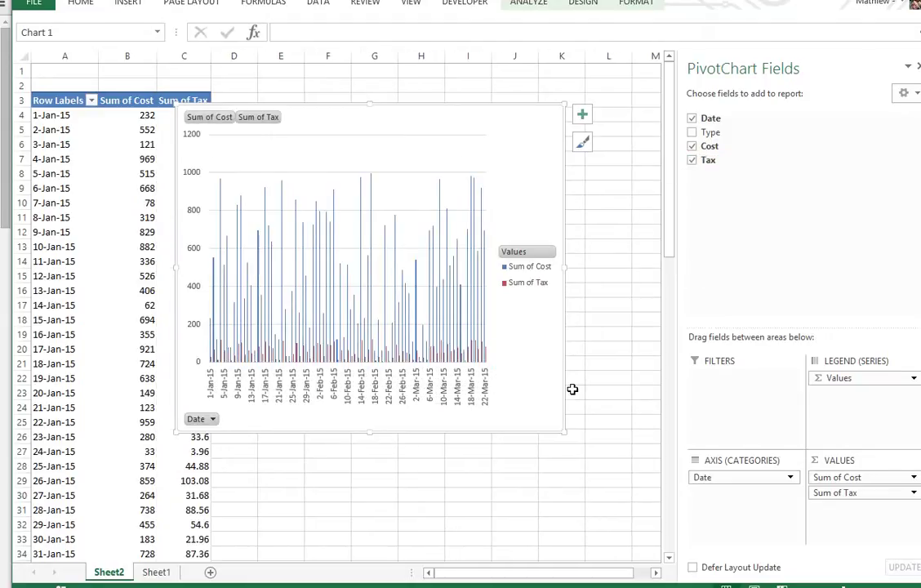
Step: Move the PivotChart to a new chart sheet named Chart1
right_click(418, 163)
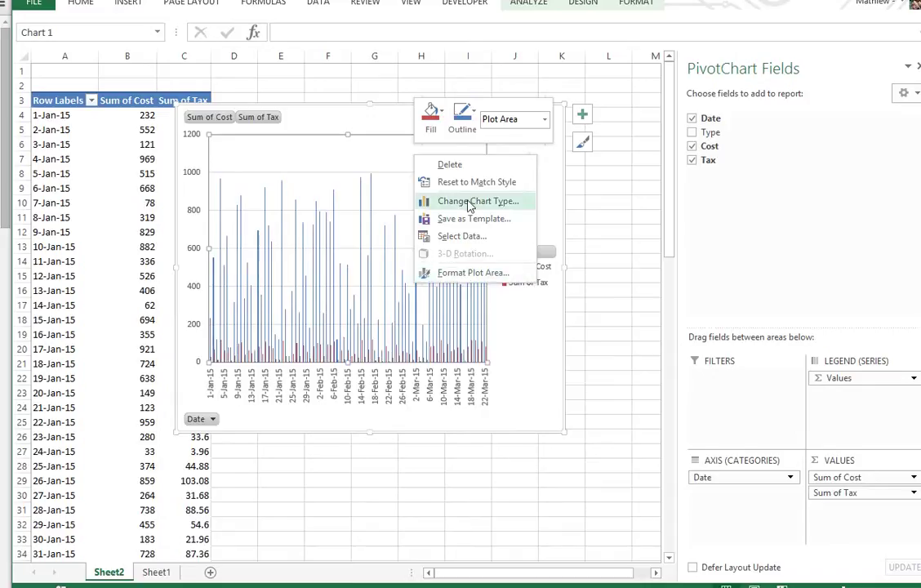
click(364, 125)
right_click(363, 124)
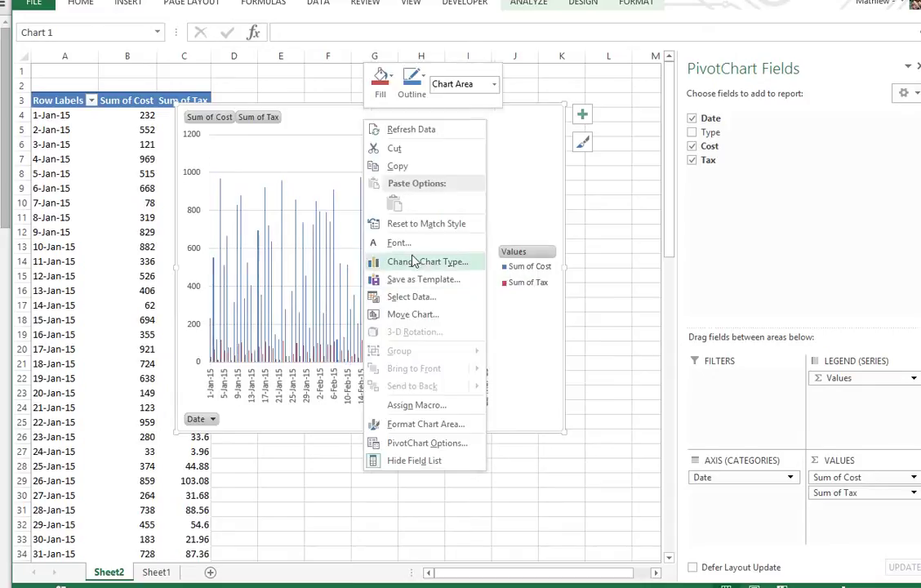
key(Escape)
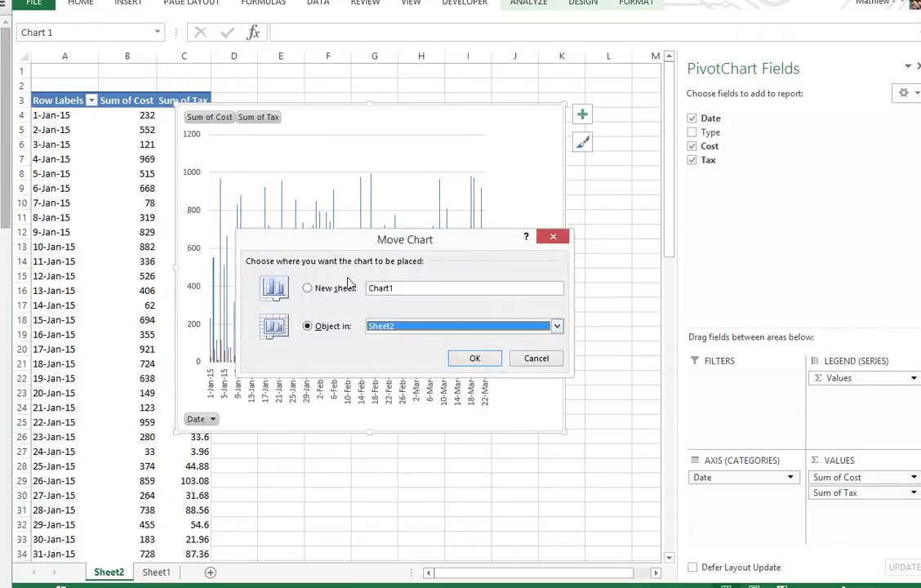
click(308, 288)
click(475, 360)
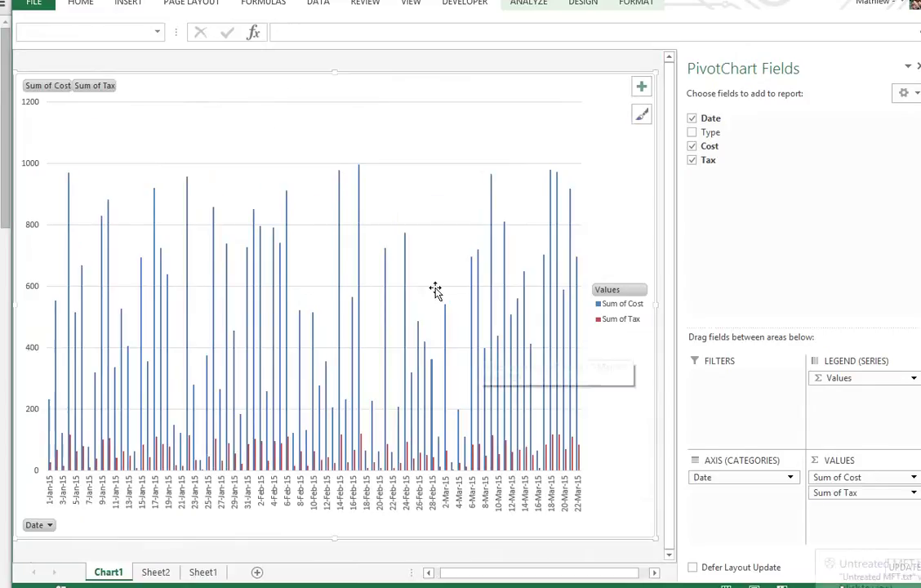
Step: Change the PivotChart's type to Line after previewing the Combo type
right_click(220, 154)
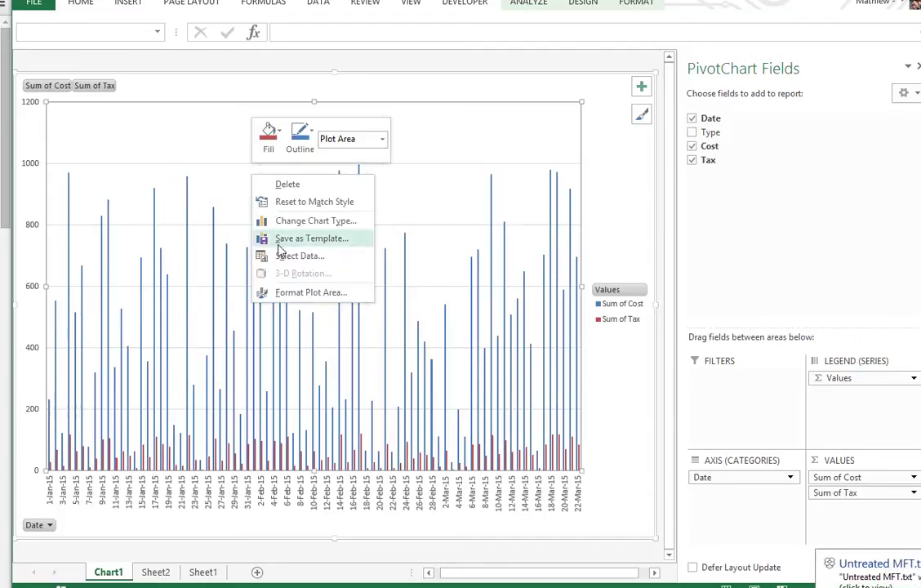
click(276, 200)
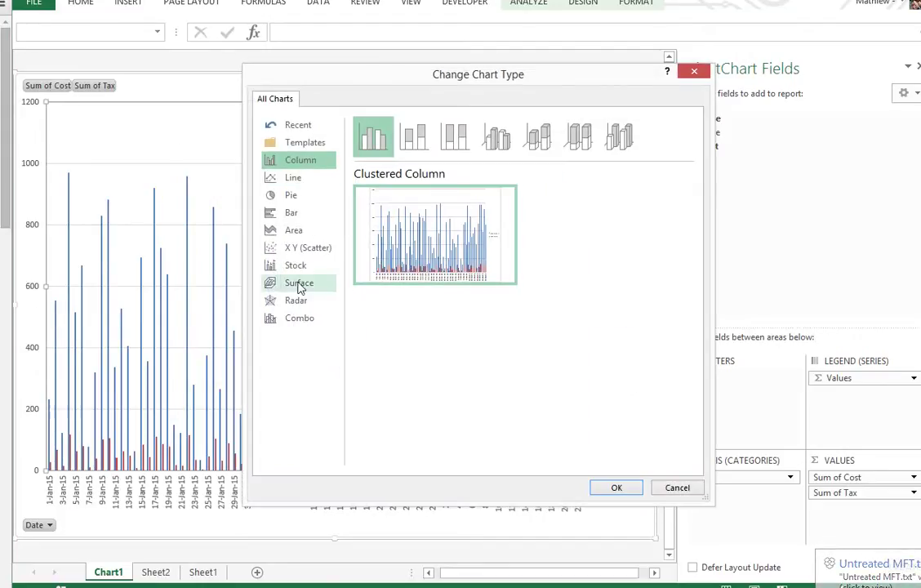
click(304, 318)
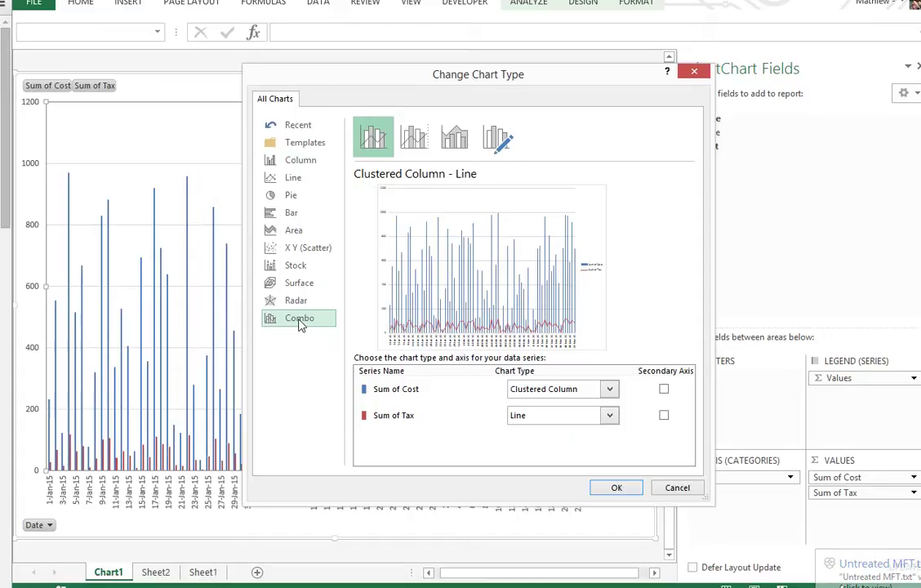
click(282, 180)
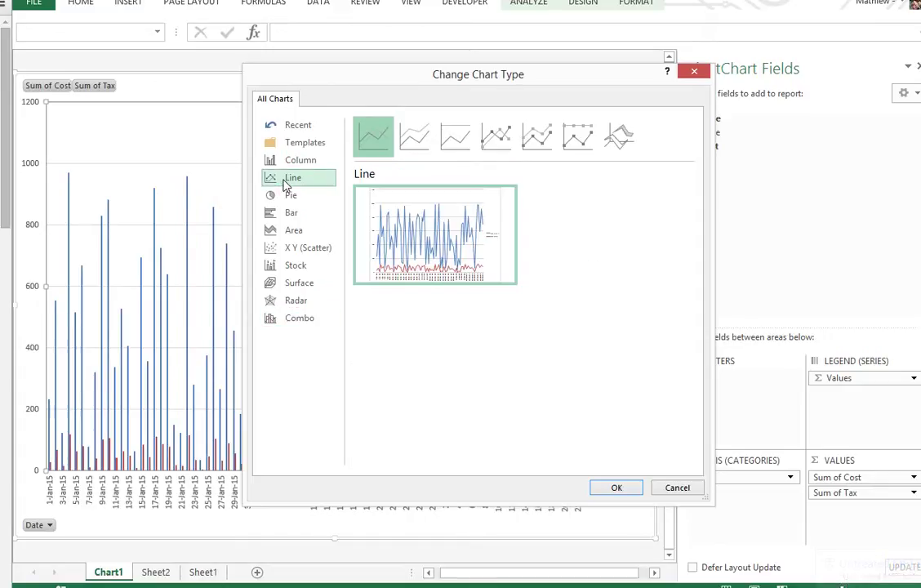
click(617, 488)
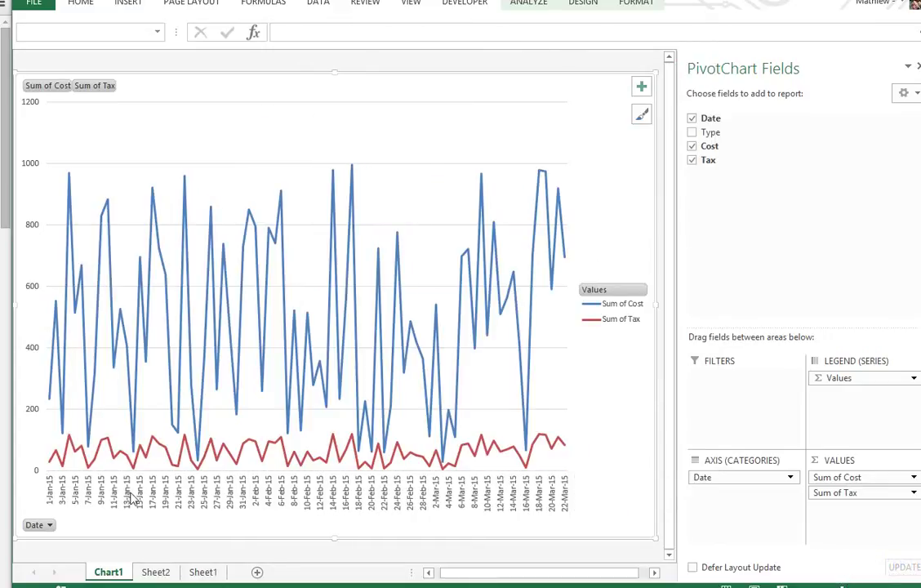
Step: Inspect the Sum of Tax series on the chart and view its value field settings without changing the calculation
mouse_move(474, 460)
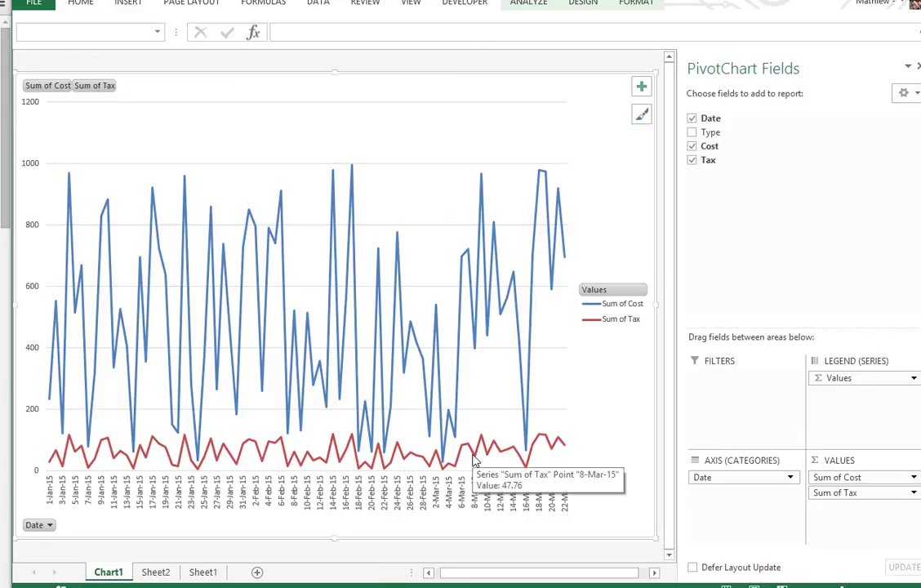
mouse_move(472, 301)
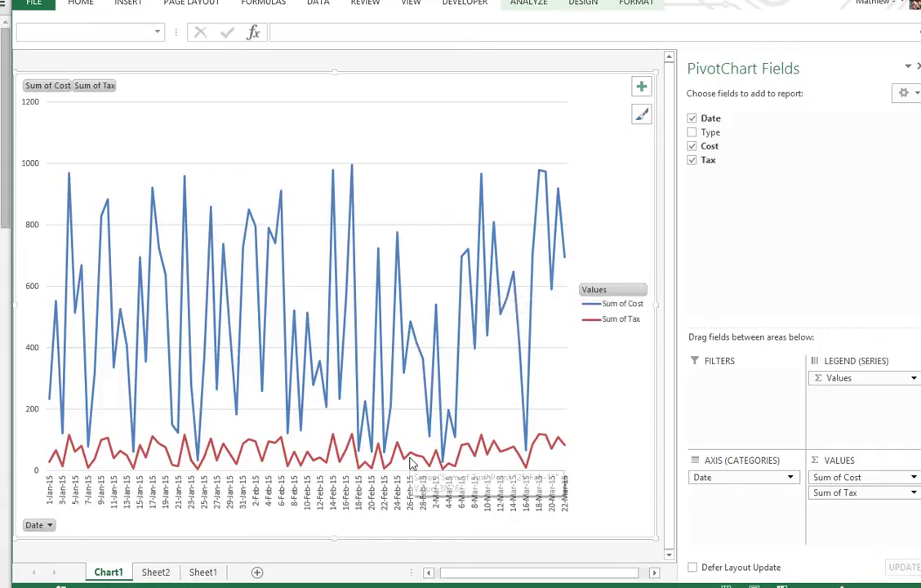
click(915, 479)
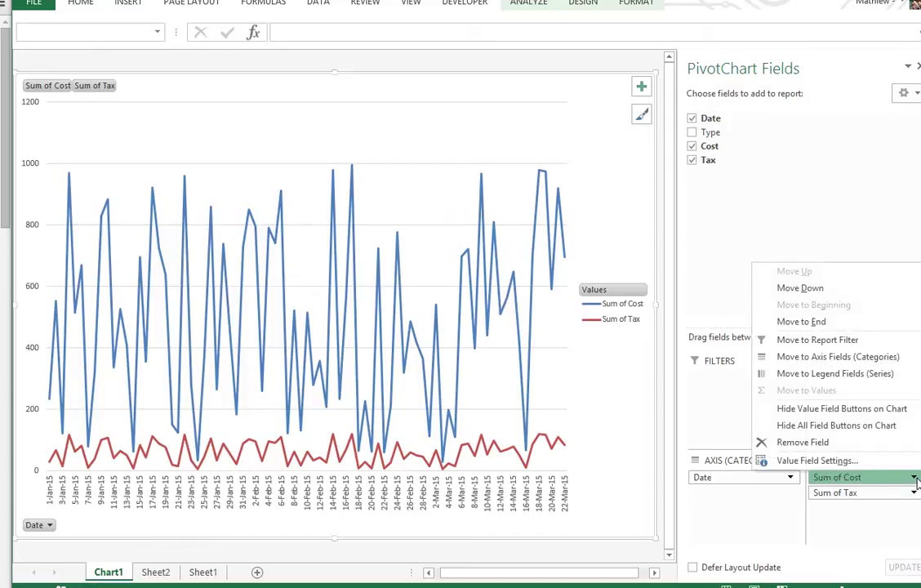
click(914, 494)
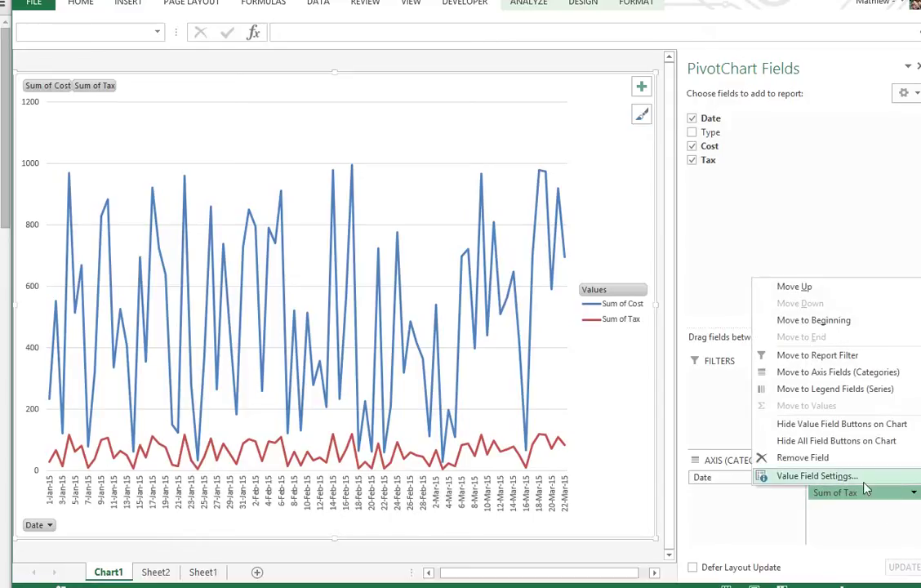
click(780, 475)
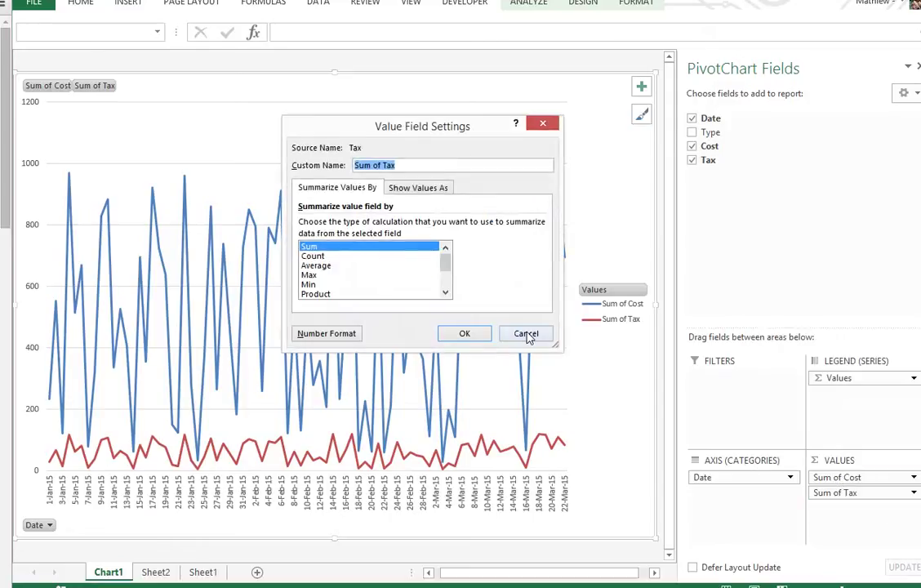
click(526, 335)
Step: Examine the dates and their summed cost and tax in the PivotTable on Sheet2
click(156, 574)
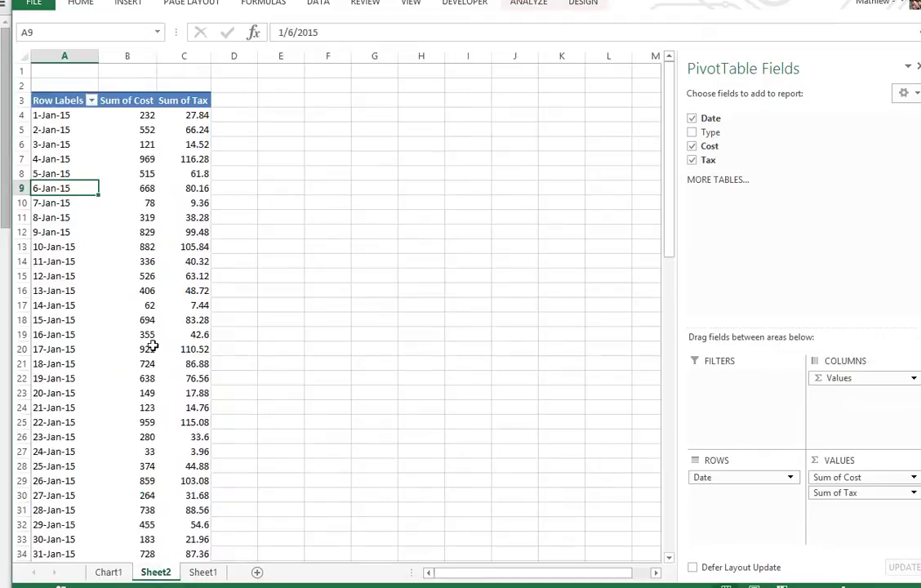
click(49, 115)
click(112, 128)
drag(65, 115, 67, 150)
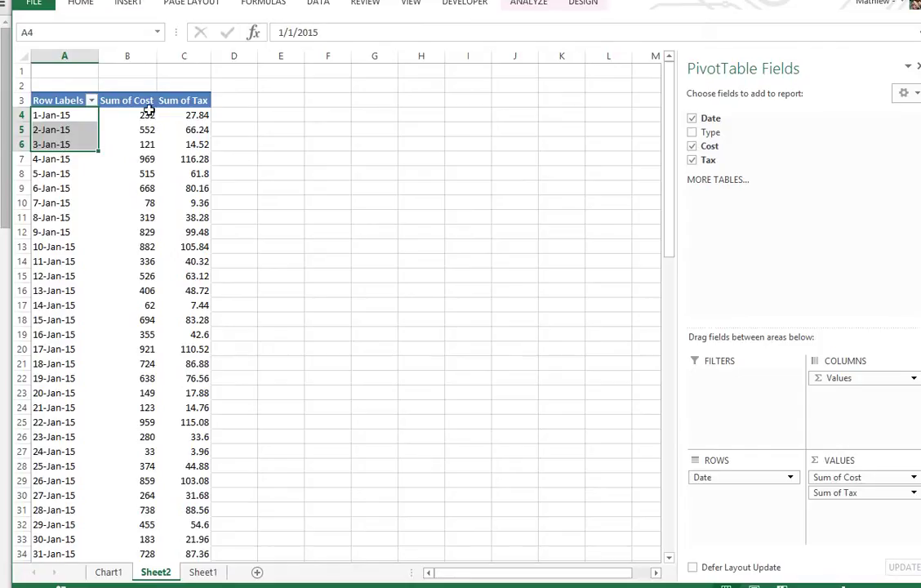
click(131, 120)
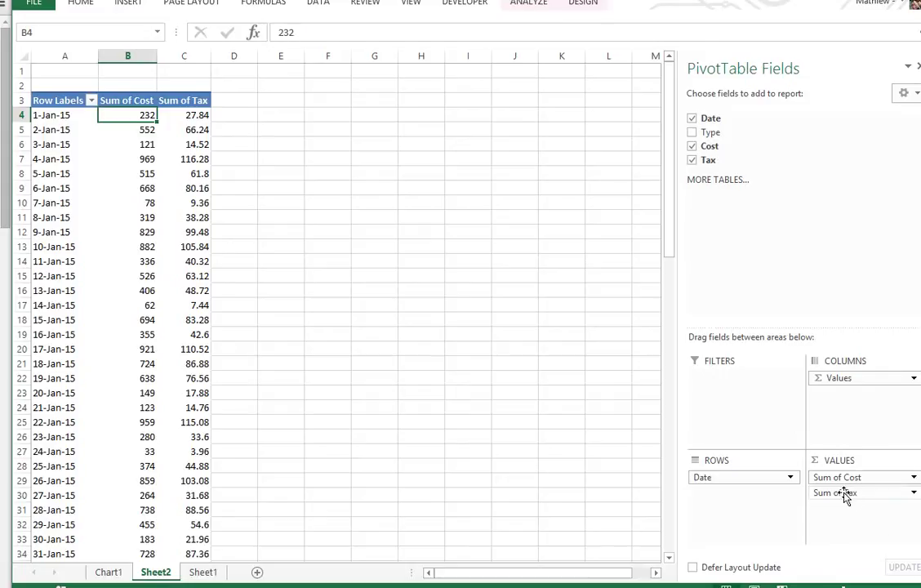
Step: Change the date in cell B5 of the source data on Sheet1 to Jan 1, 2015, then select both January 1 dates
click(202, 571)
click(97, 100)
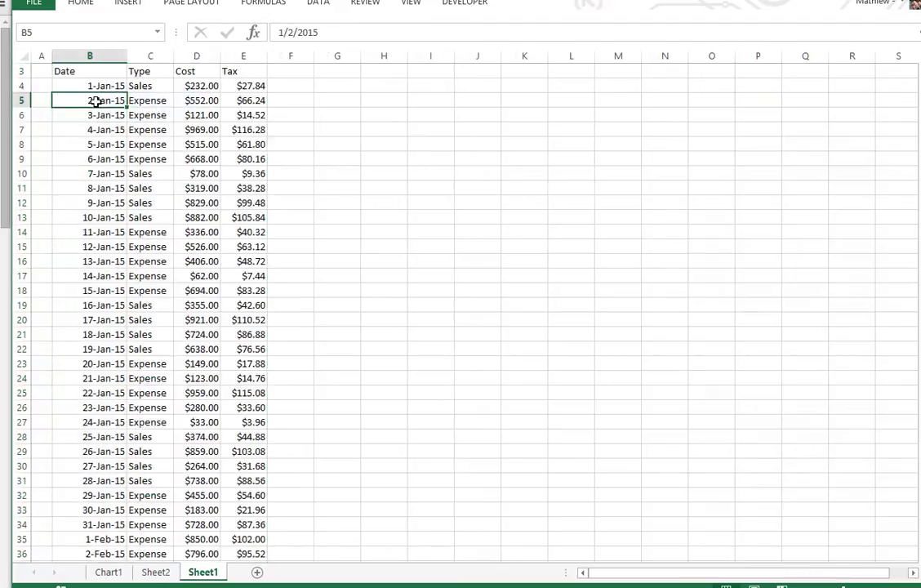
text(jan 1, 201)
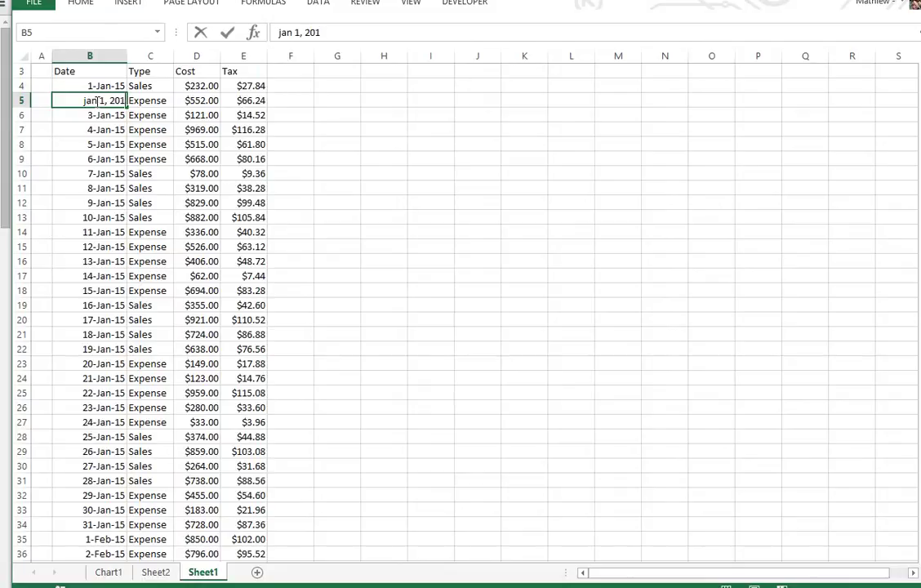
text(5)
key(Return)
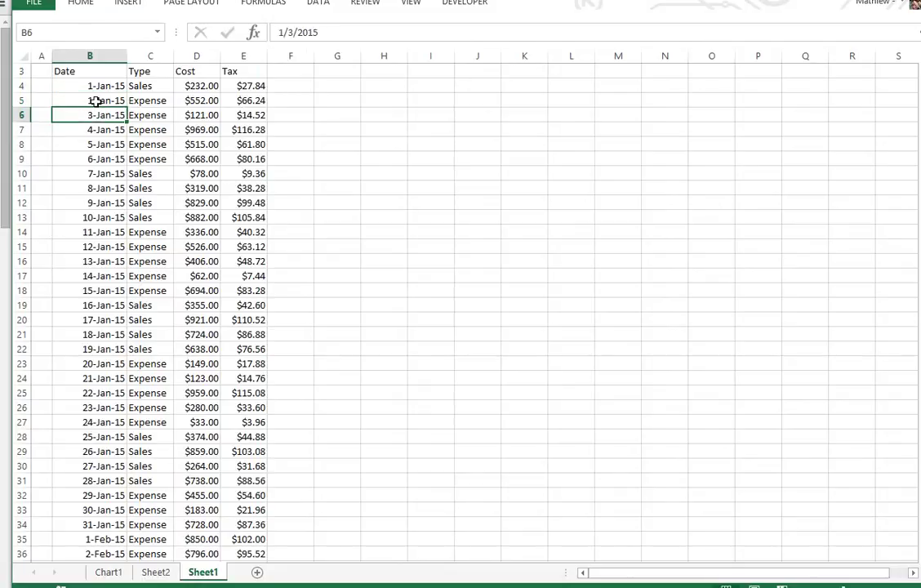
drag(81, 86, 82, 98)
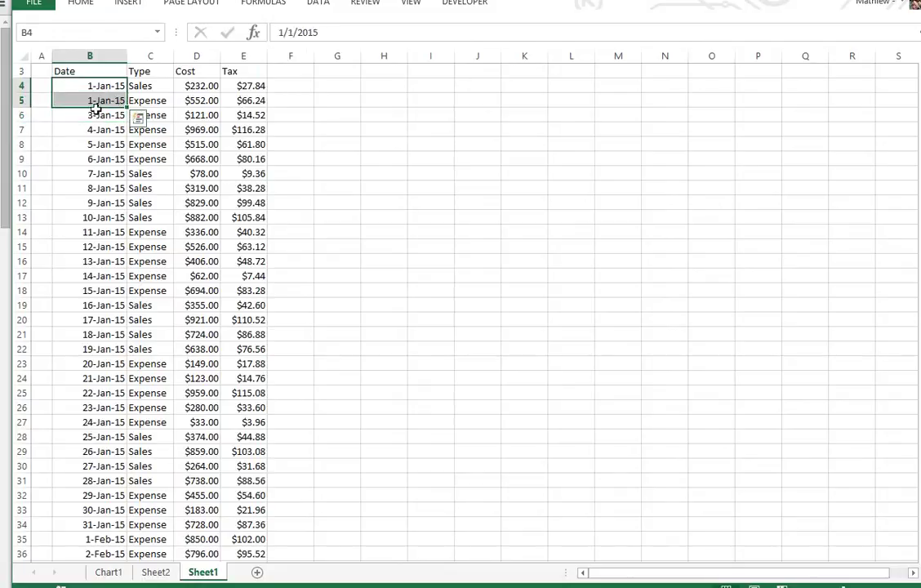
Step: Refresh all PivotTable data on Sheet2 so it picks up the edited source date
click(150, 575)
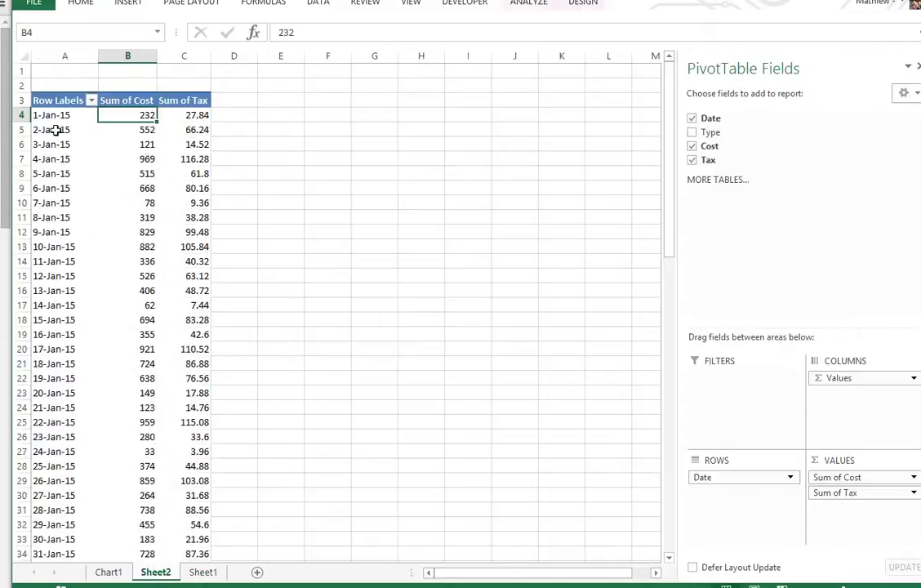
click(538, 7)
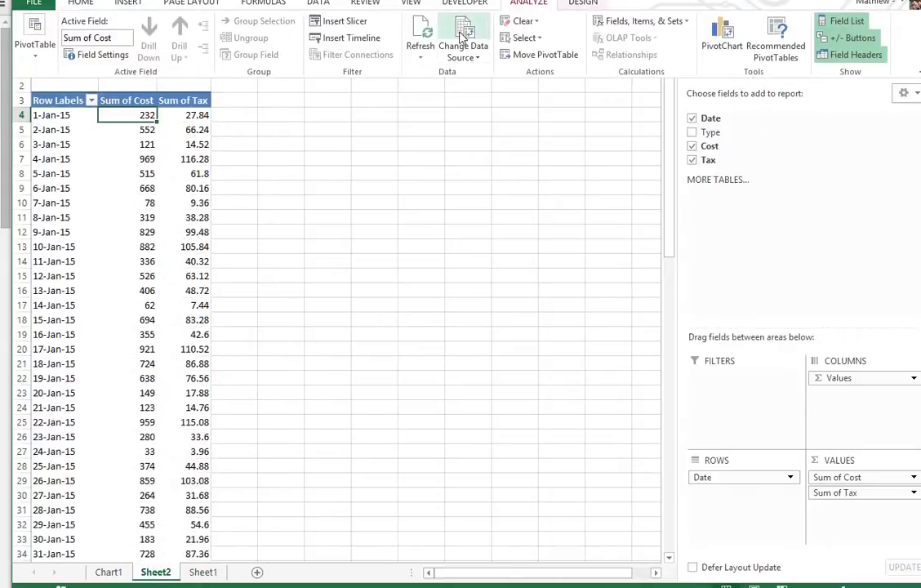
click(421, 51)
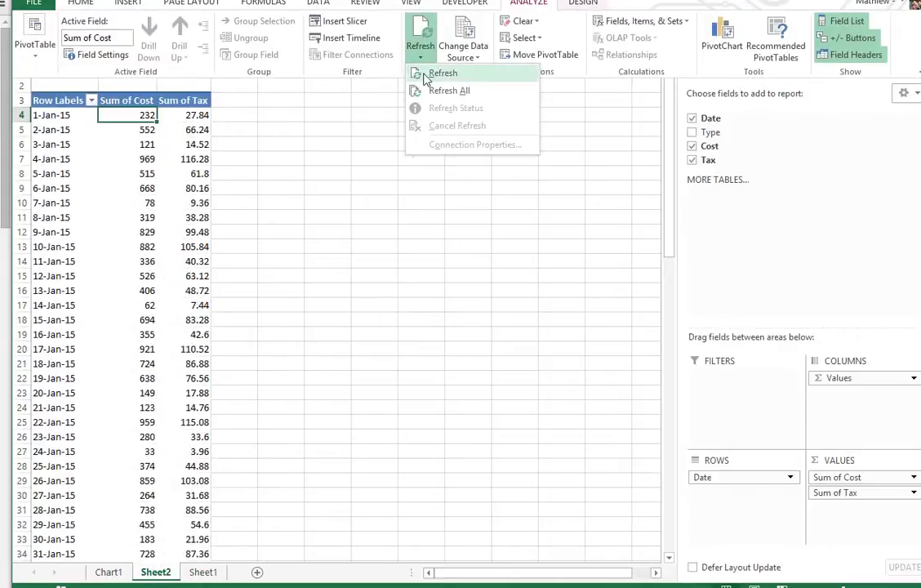
click(459, 93)
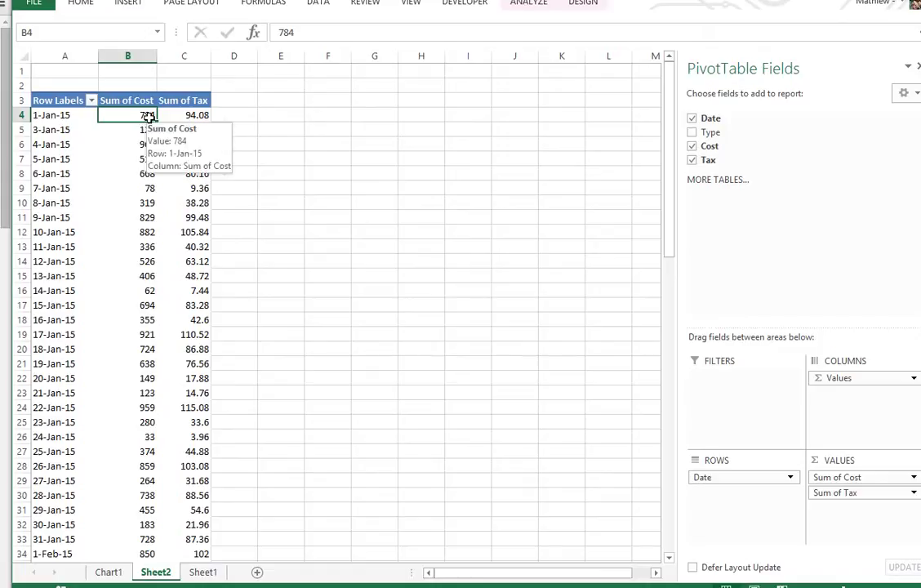
Step: Compare the PivotTable's 1-Jan-15 sums with the two matching cost rows in the source data on Sheet1
drag(139, 116, 166, 124)
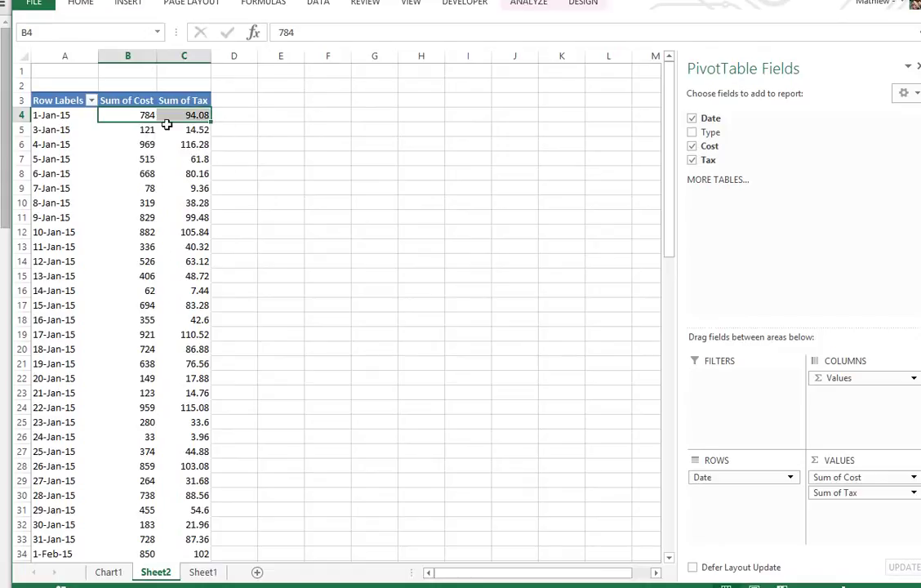
click(202, 571)
drag(186, 84, 210, 96)
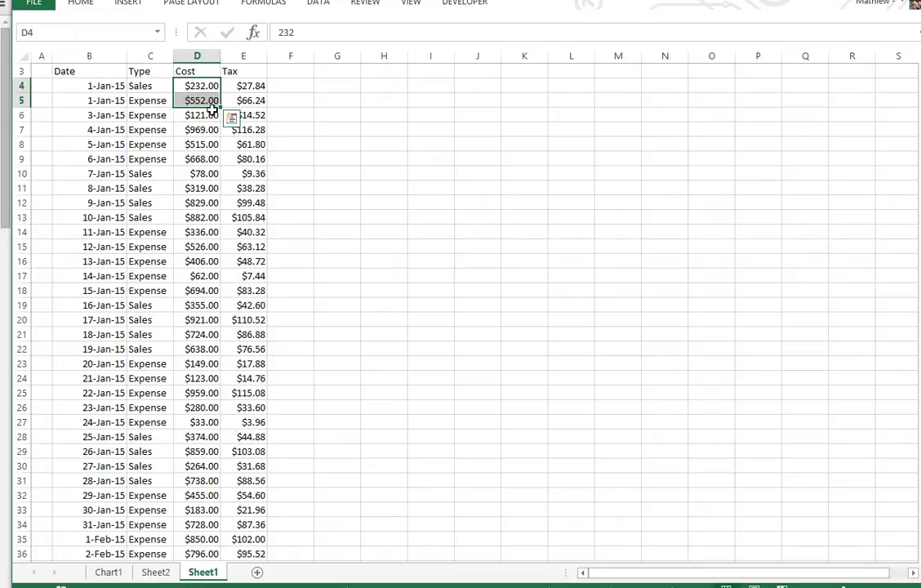
click(155, 571)
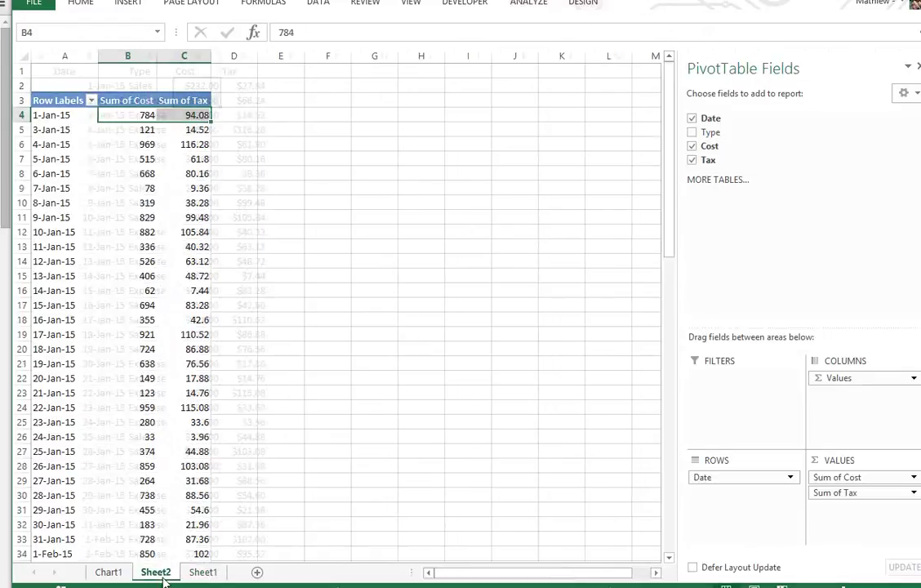
click(144, 115)
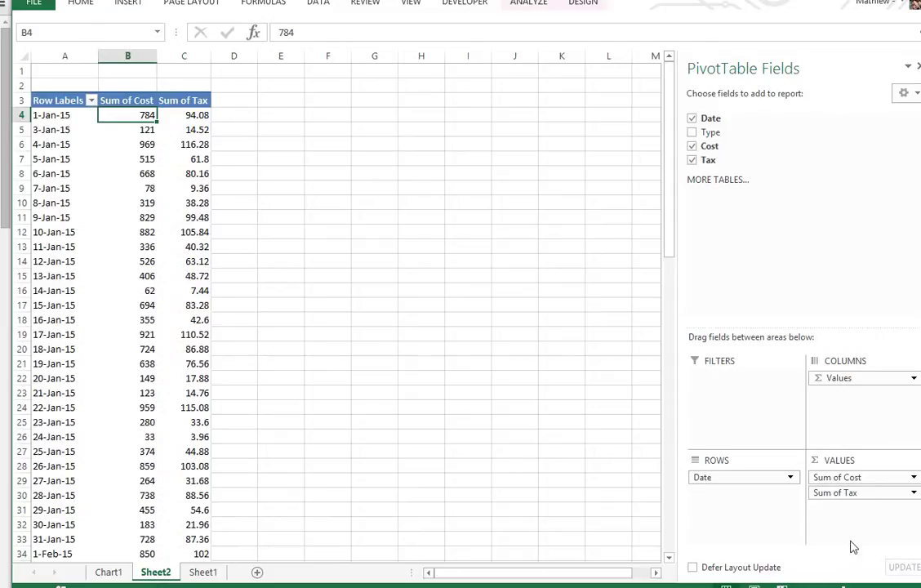
Step: Summarize the PivotTable's Cost field by Average
click(913, 478)
click(854, 461)
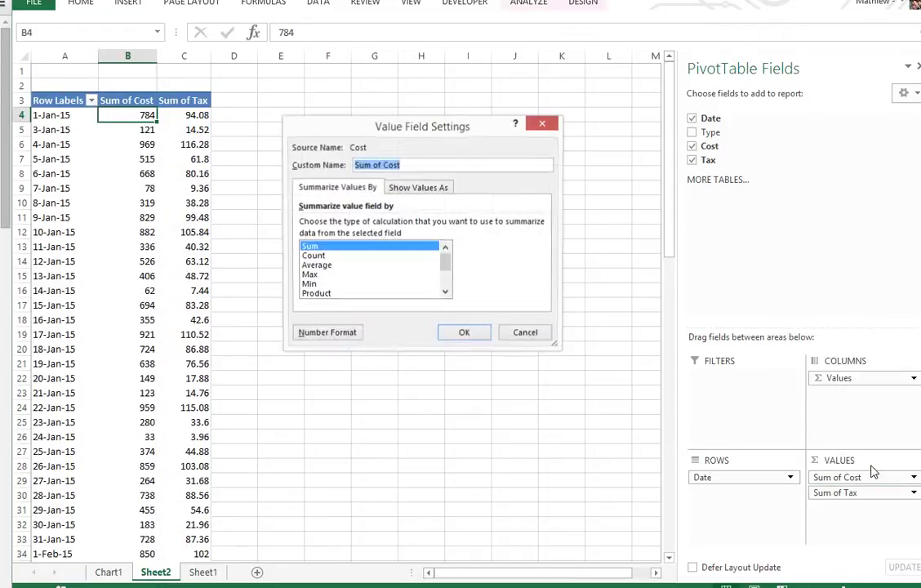
click(315, 266)
click(467, 331)
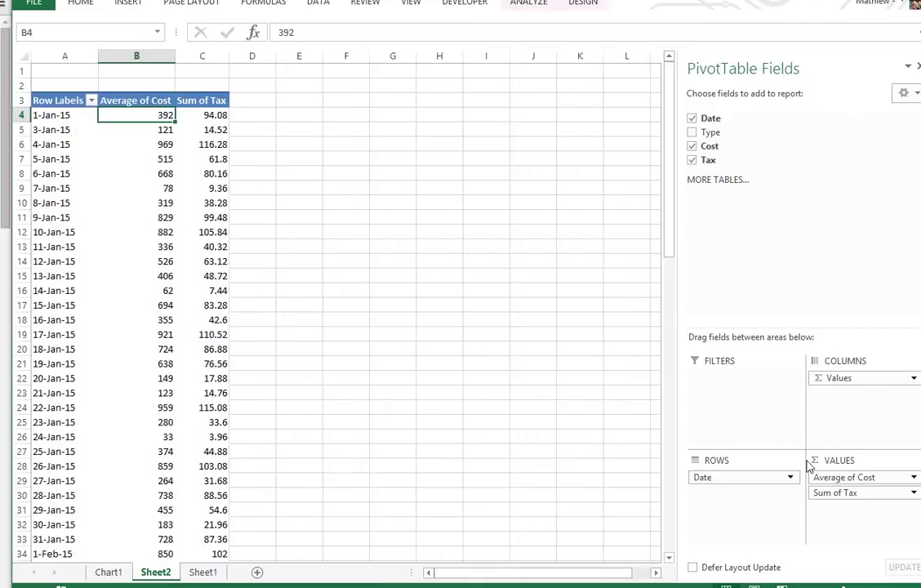
Step: Set the Cost field's calculation back to Sum after trying the Product, Average and Max options
click(914, 493)
click(913, 493)
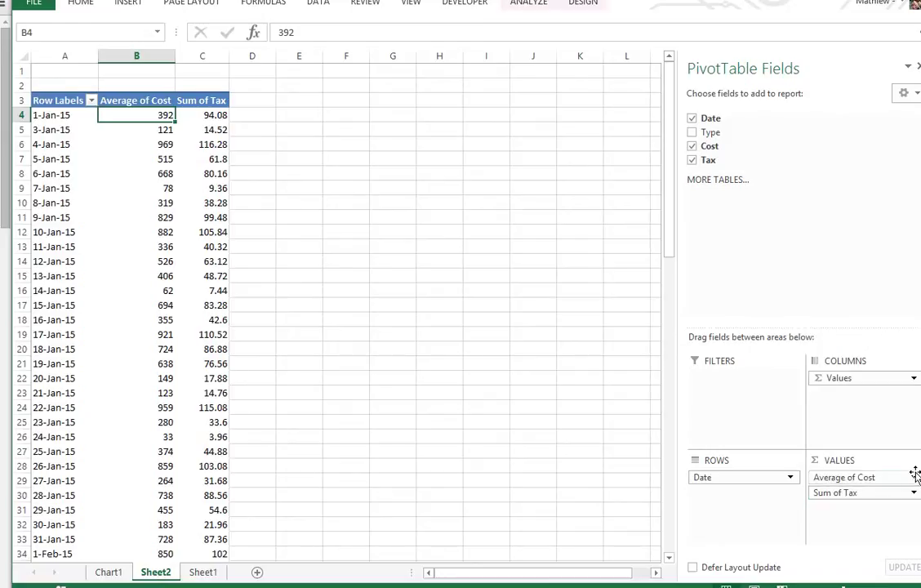
click(914, 477)
click(806, 518)
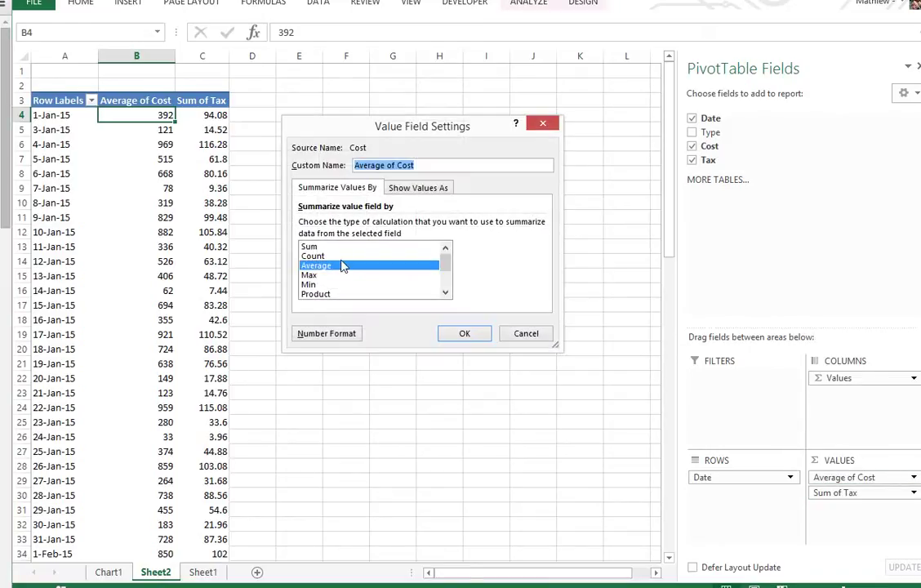
click(314, 294)
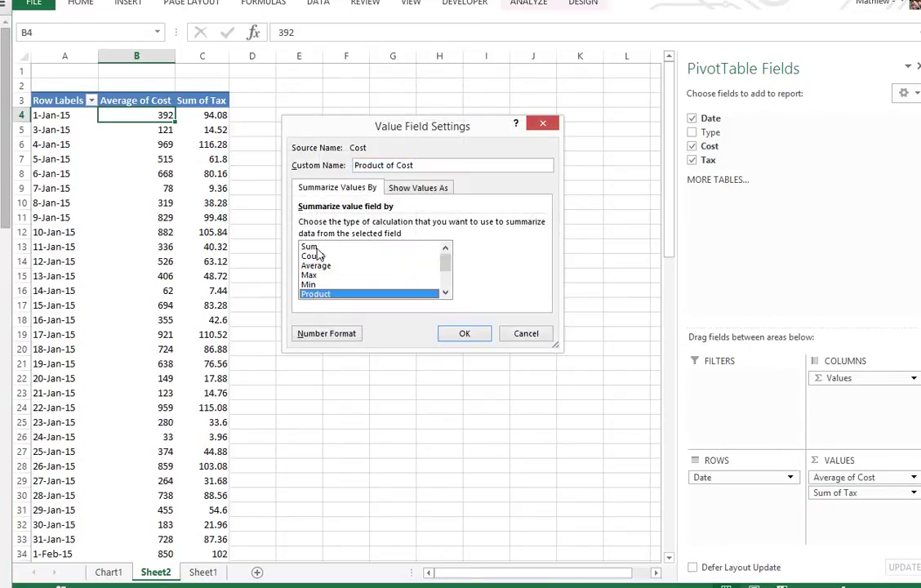
click(313, 247)
click(315, 266)
click(311, 275)
click(311, 247)
click(464, 334)
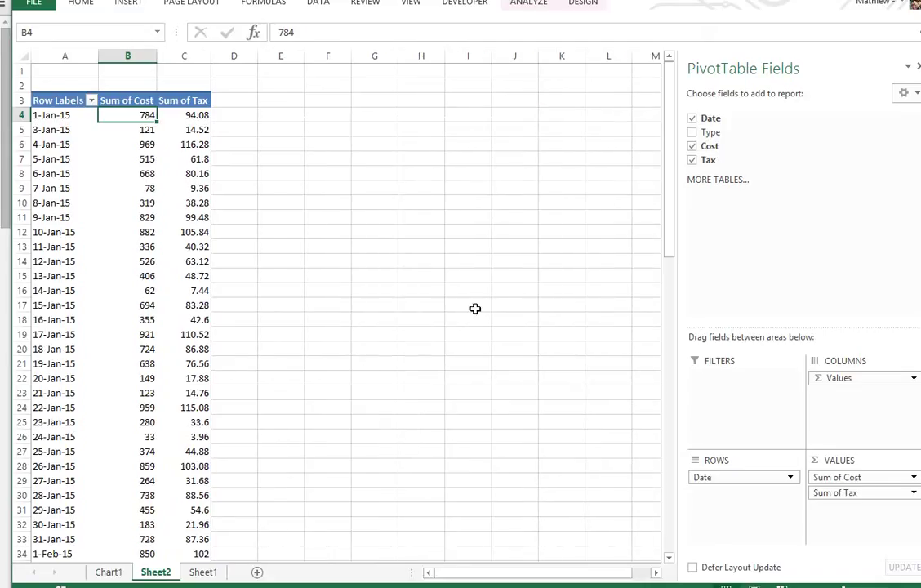
Step: Add the Type field as a report filter to the PivotChart on Chart1 and filter it to Expense
click(109, 572)
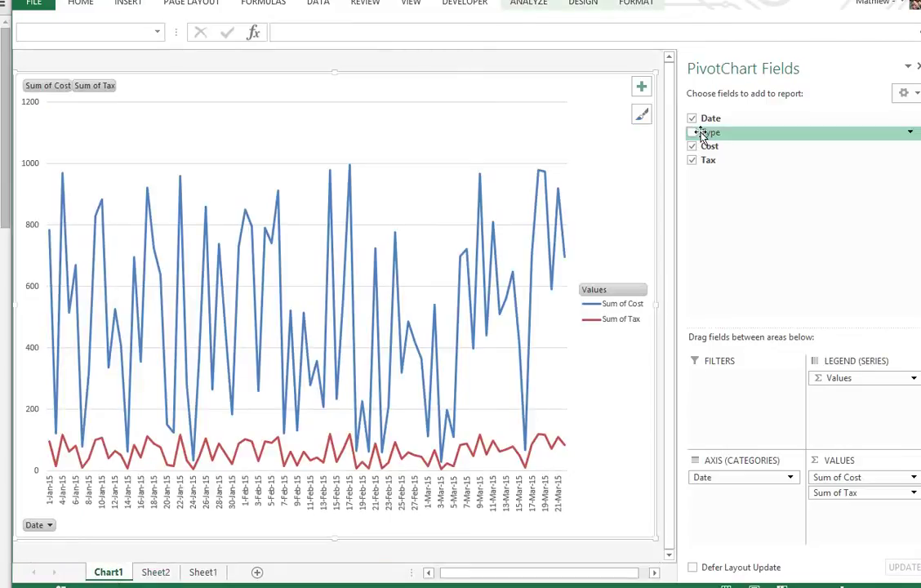
drag(705, 131, 731, 365)
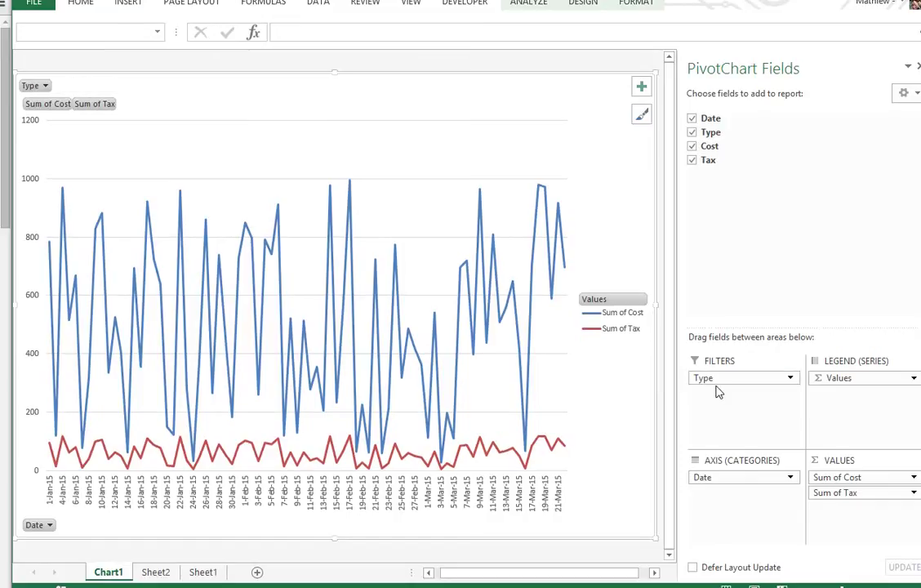
click(36, 86)
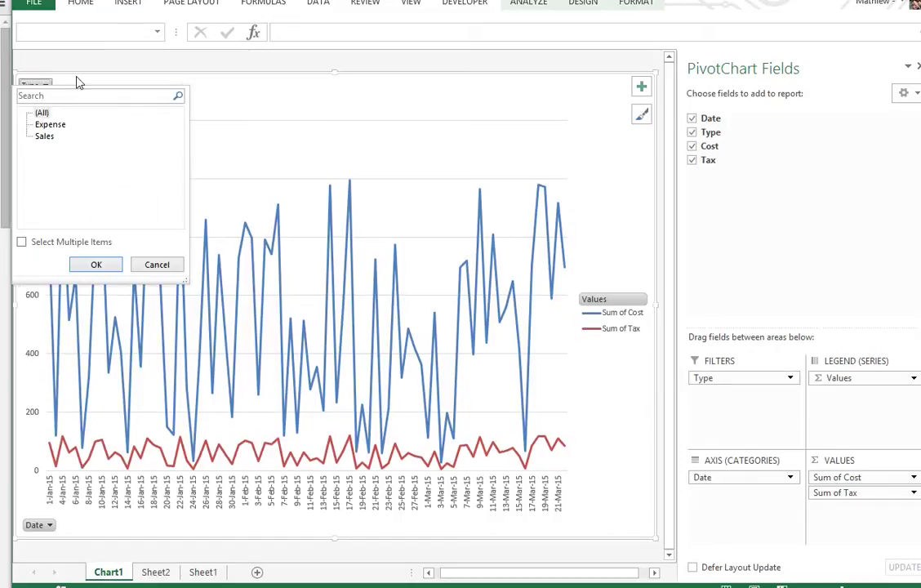
click(22, 243)
click(22, 243)
click(22, 242)
click(22, 243)
click(51, 124)
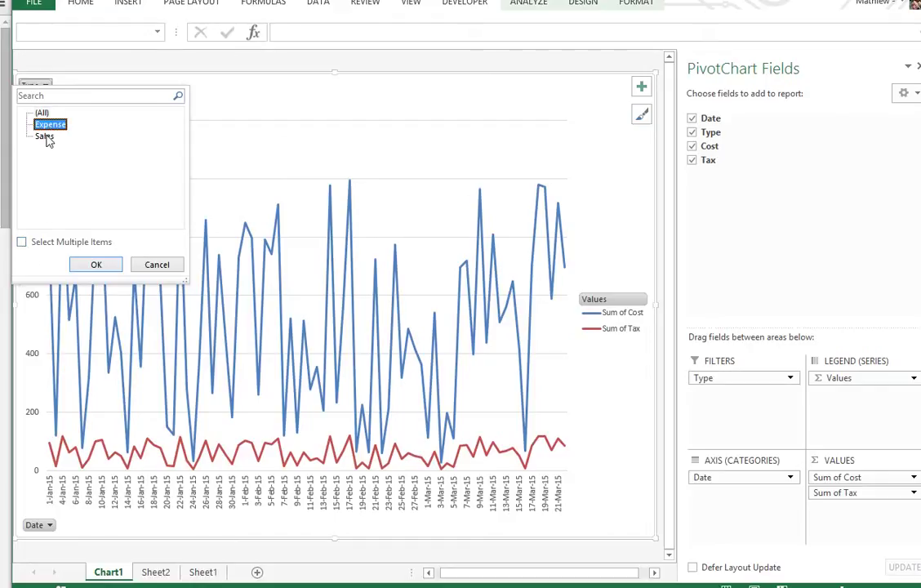
click(98, 265)
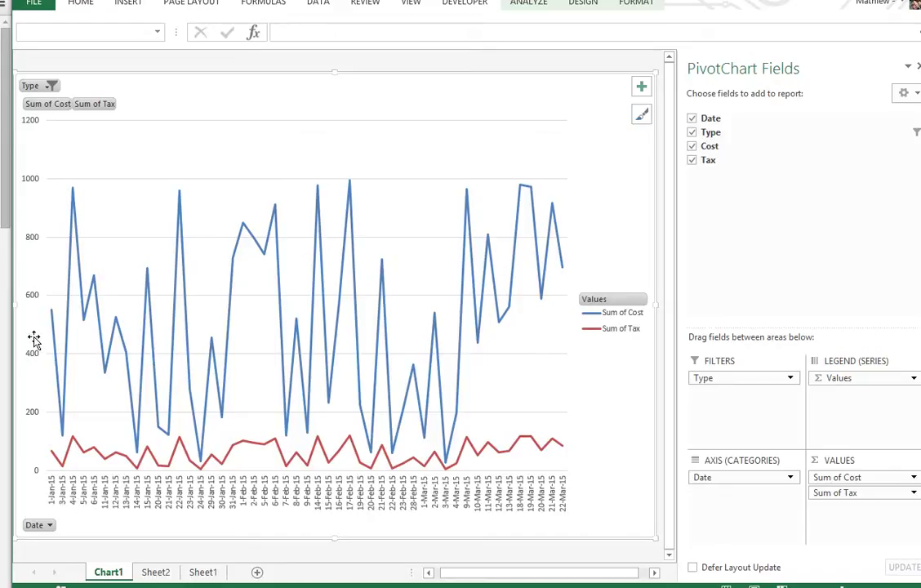
Step: Switch the PivotChart's Type filter to Sales
mouse_move(558, 449)
click(51, 85)
click(42, 136)
click(97, 264)
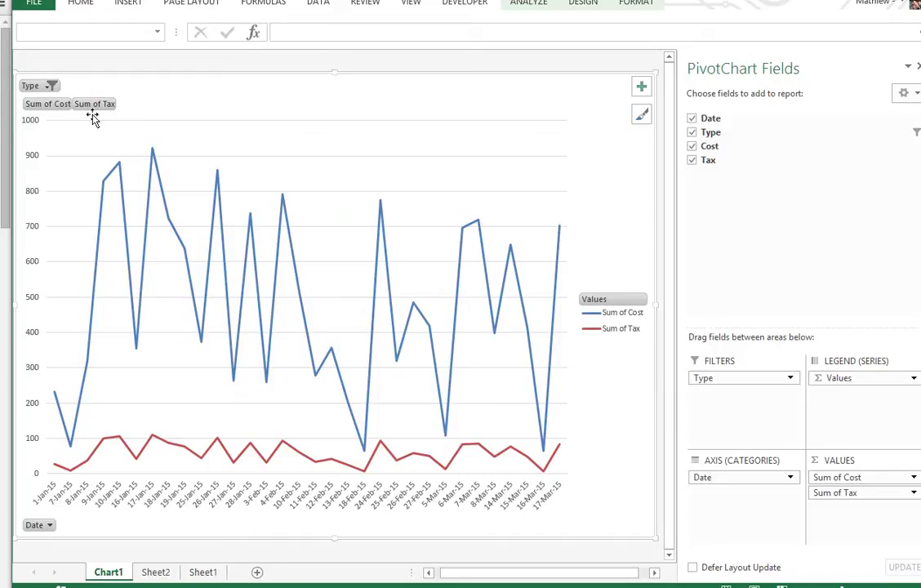
Step: Move the Type field from the filters to the legend series and inspect the Sum of Cost - Sales line
drag(702, 376, 823, 401)
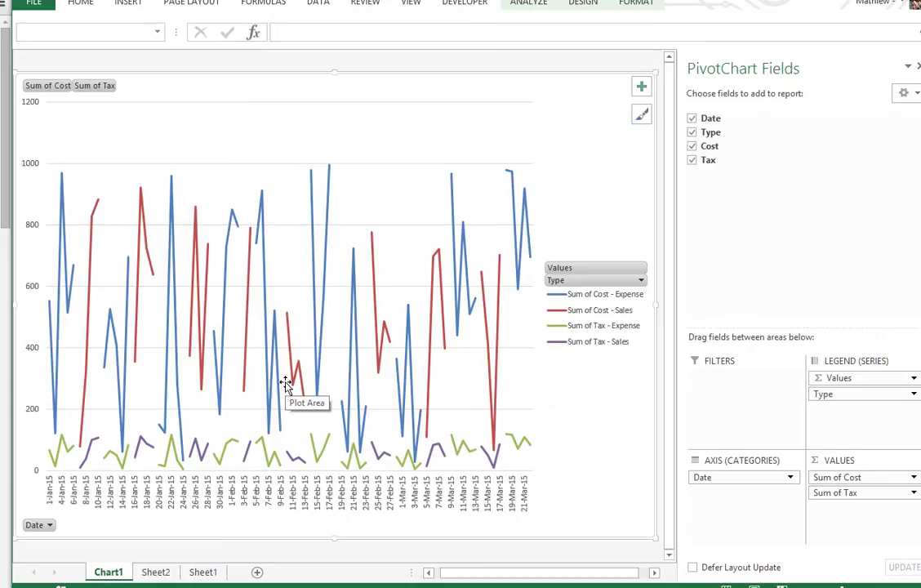
click(369, 327)
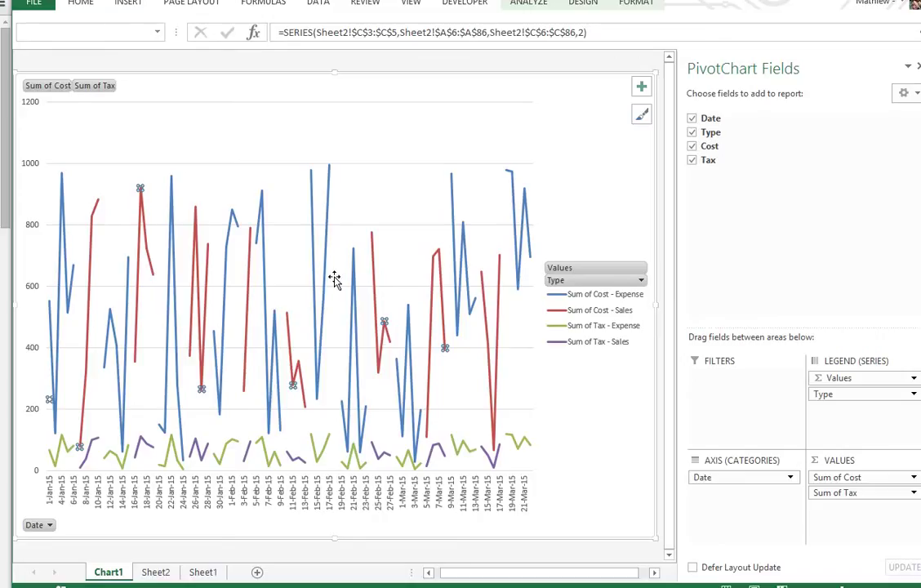
click(621, 415)
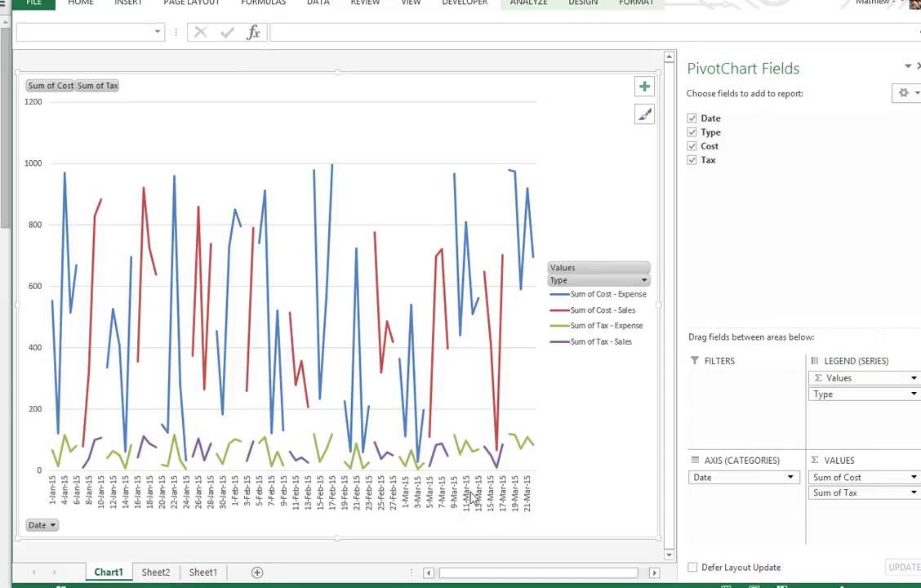
Step: Group the PivotTable's row dates by months on Sheet2 and inspect the January cost sums for Expense and Sales
click(156, 572)
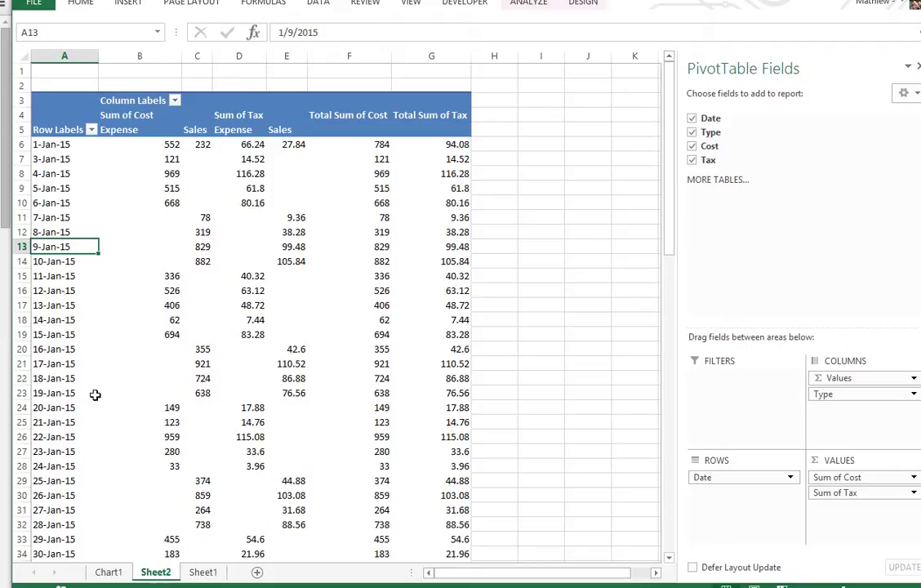
right_click(65, 275)
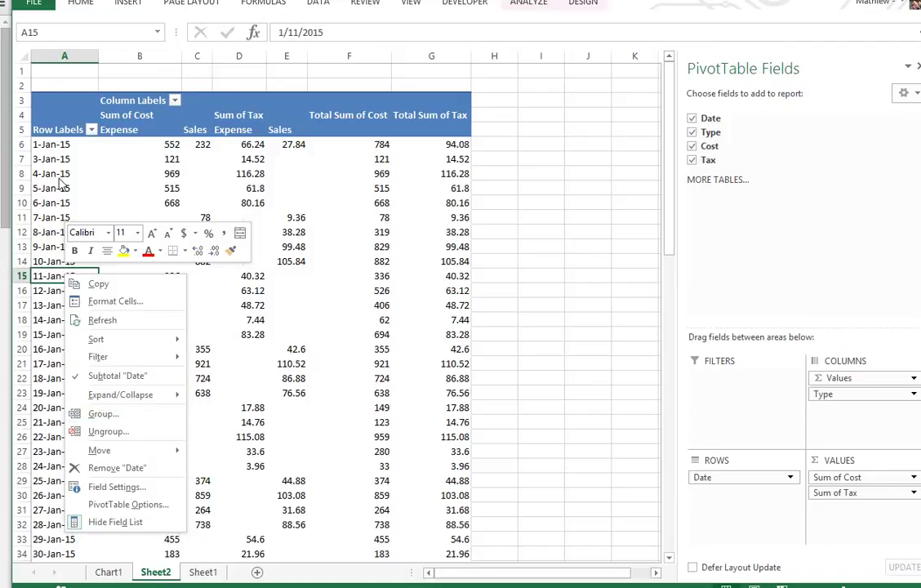
click(104, 414)
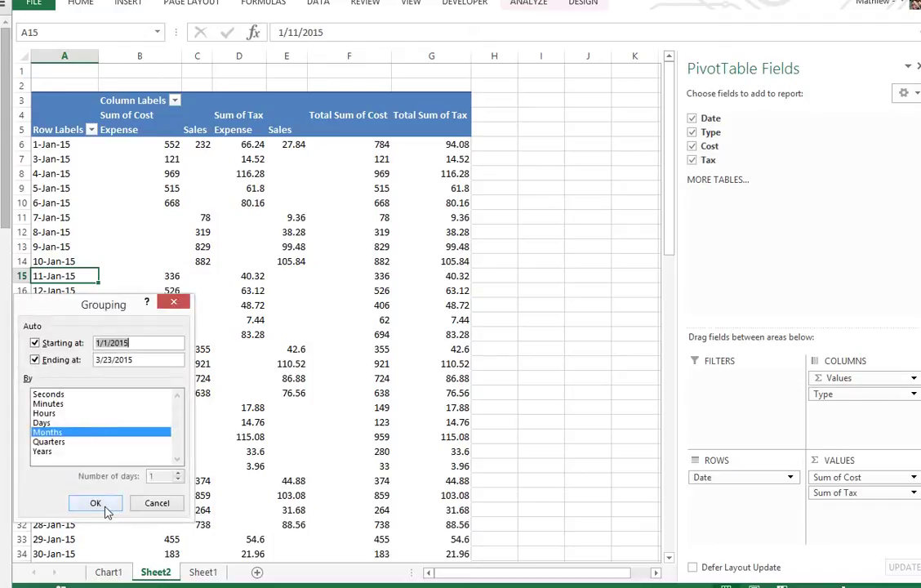
click(95, 503)
drag(61, 145, 55, 171)
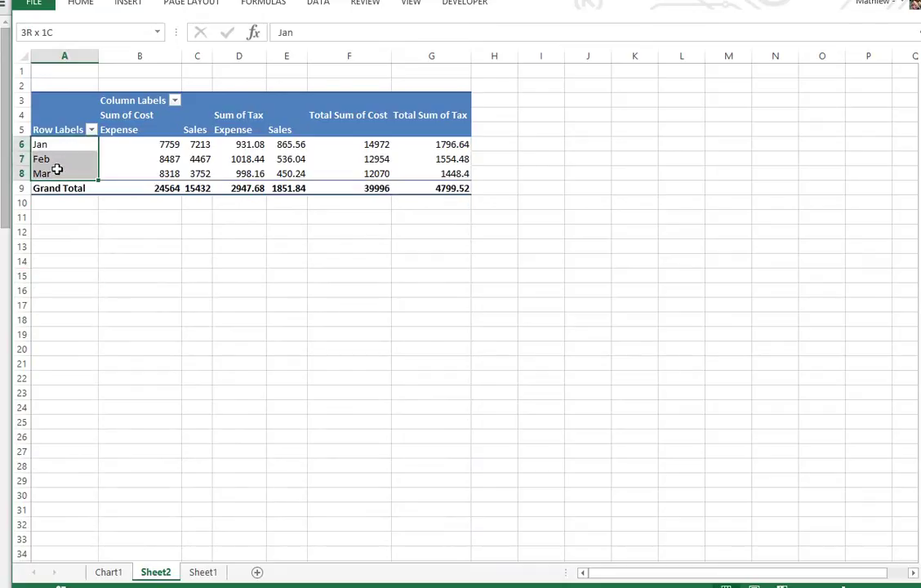
click(168, 145)
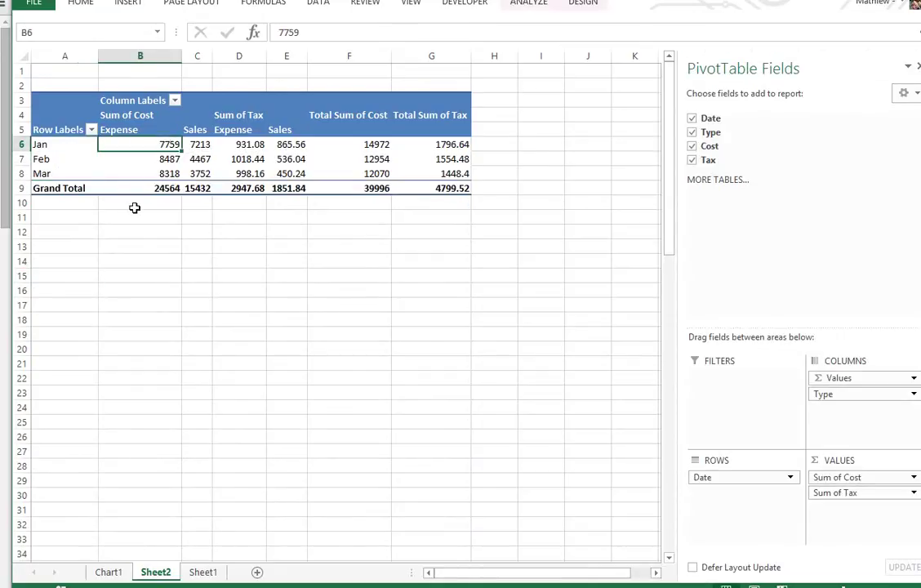
click(205, 143)
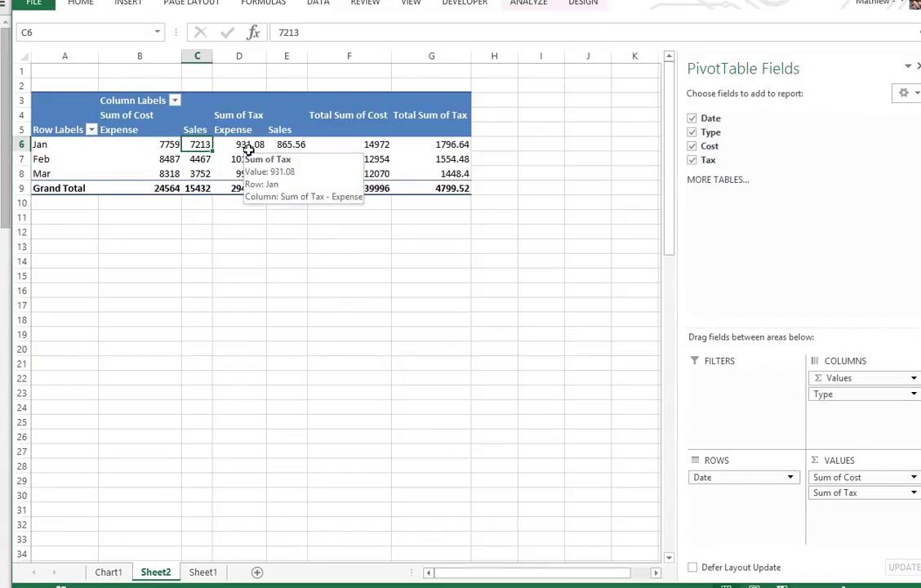
Step: Summarize the Cost field by Average in the monthly PivotTable
click(913, 477)
click(855, 461)
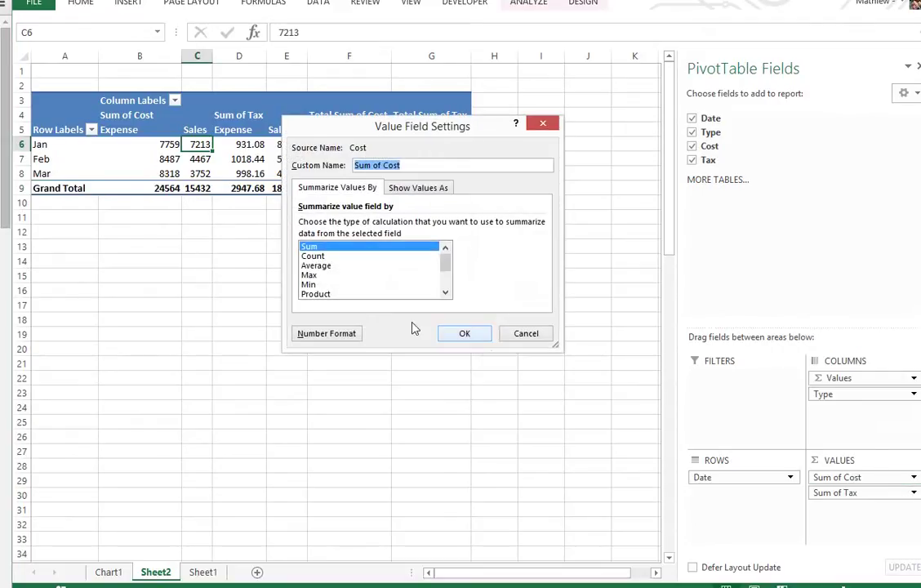
click(317, 267)
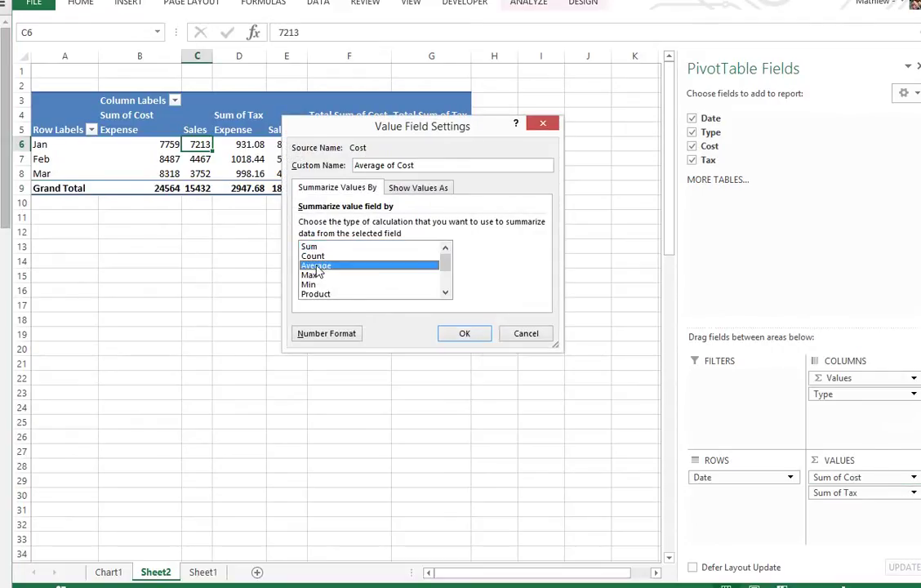
click(465, 335)
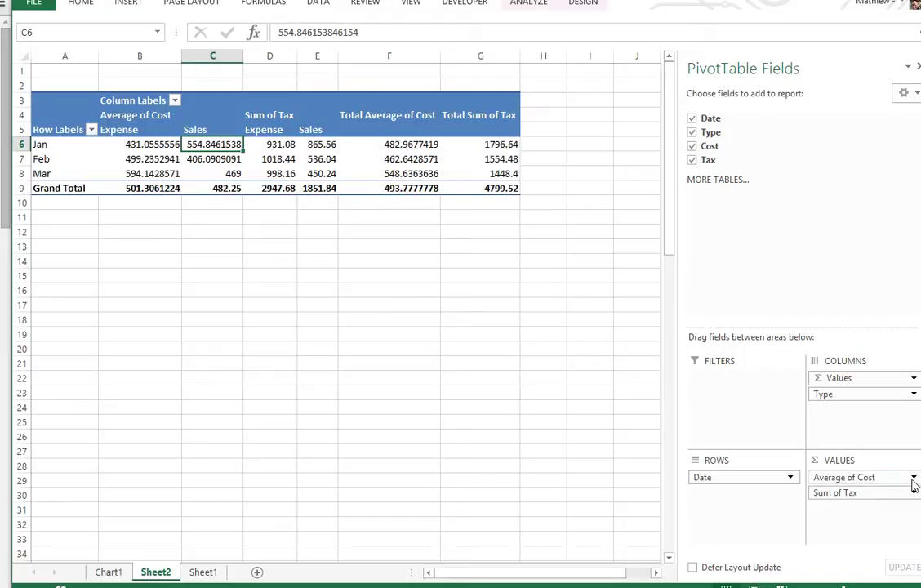
Step: Set the Cost field's calculation back to Sum and check the monthly expense costs
click(857, 478)
click(854, 462)
click(309, 247)
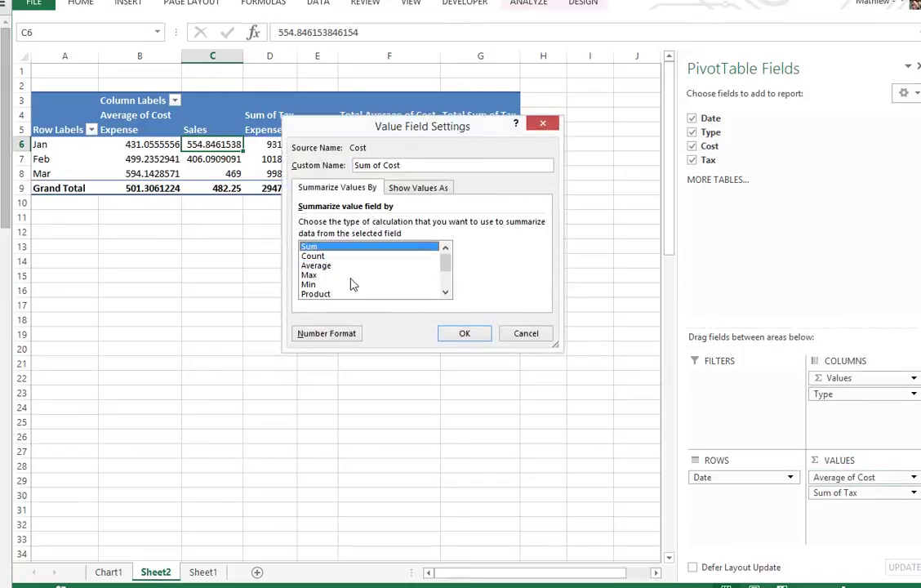
click(457, 334)
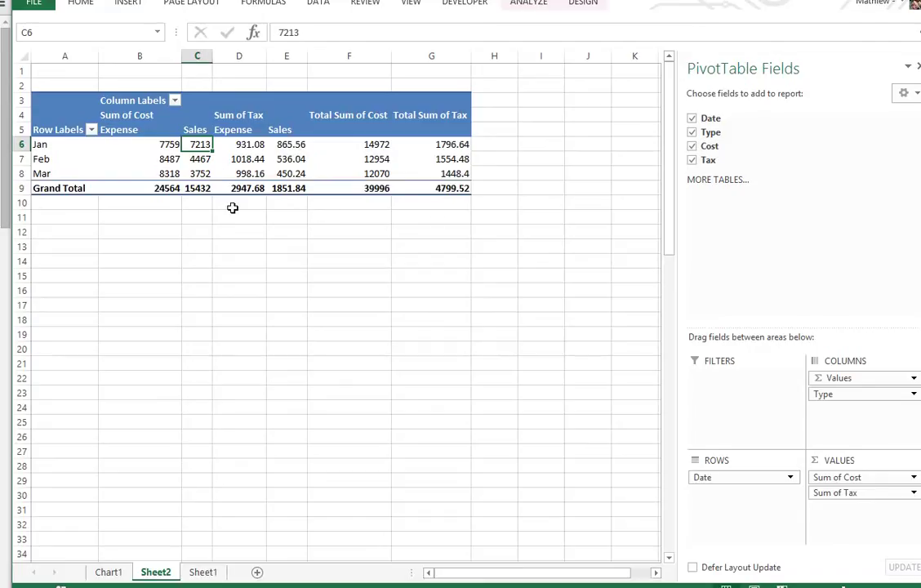
drag(158, 150, 138, 177)
click(139, 217)
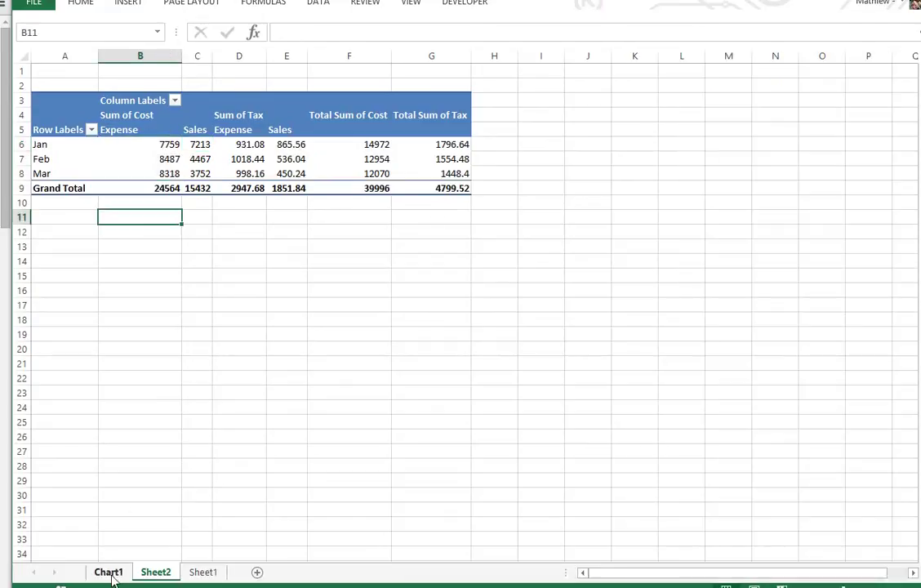
Step: Glance at the source data on Sheet1 and examine the monthly Sum of Cost - Sales line on Chart1
click(204, 571)
click(136, 234)
click(123, 572)
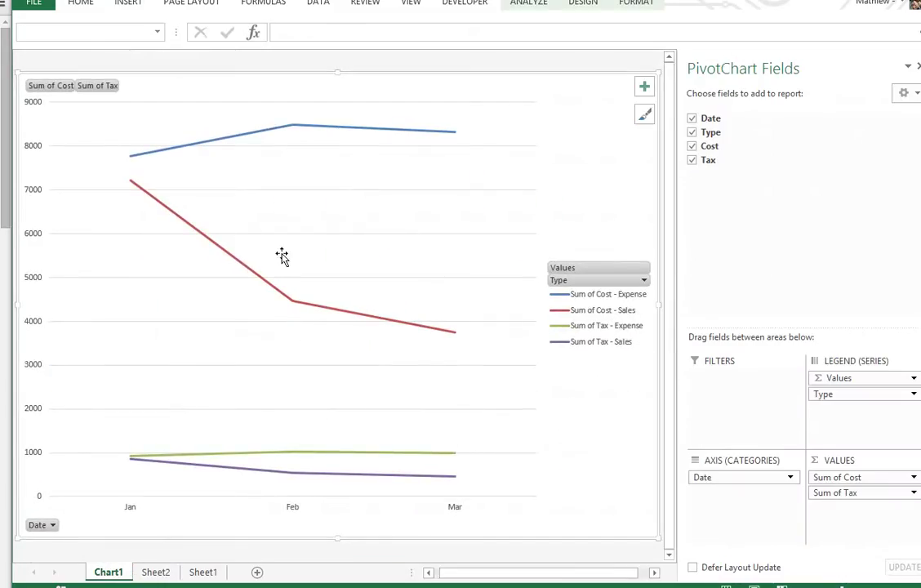
click(298, 309)
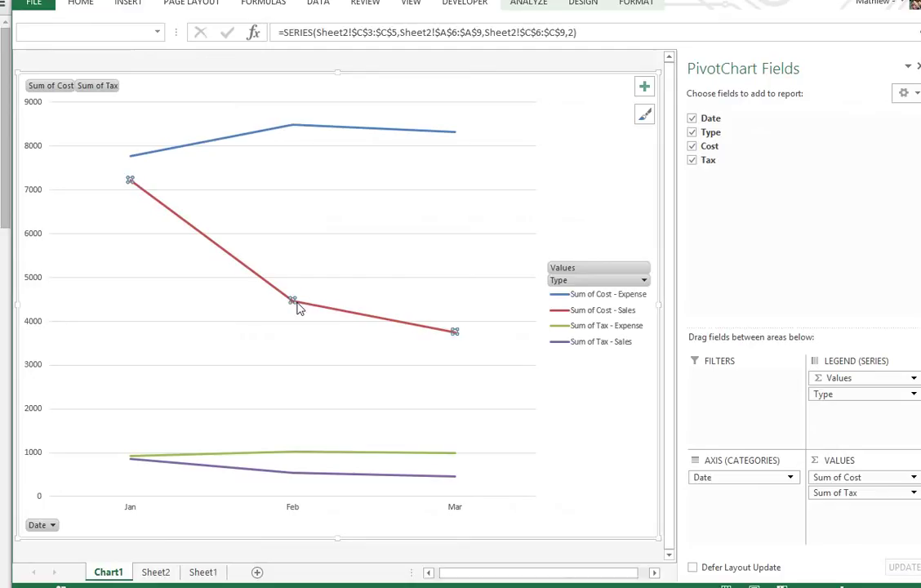
Step: Change the PivotChart's type from Line to Clustered Column
right_click(294, 125)
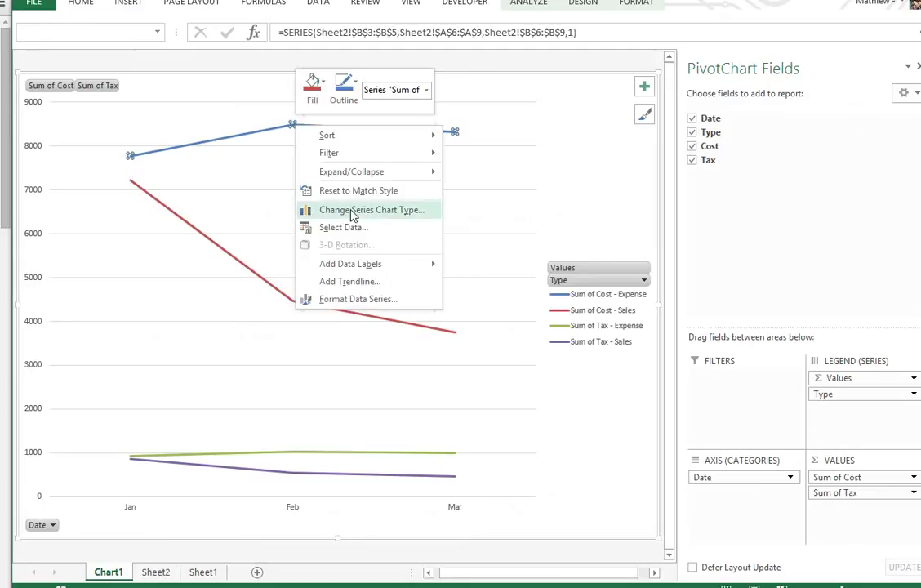
click(353, 214)
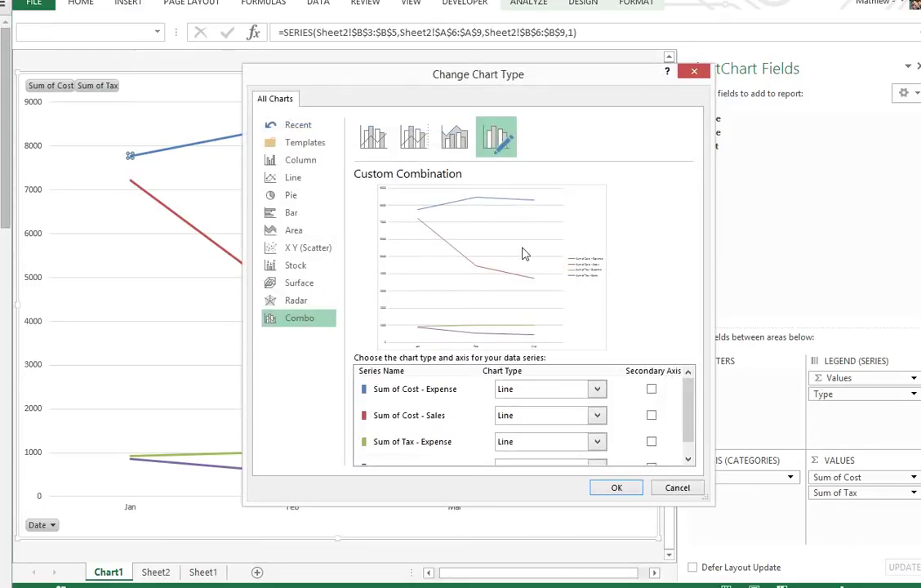
scroll(693, 416, down, 1)
scroll(588, 412, up, 1)
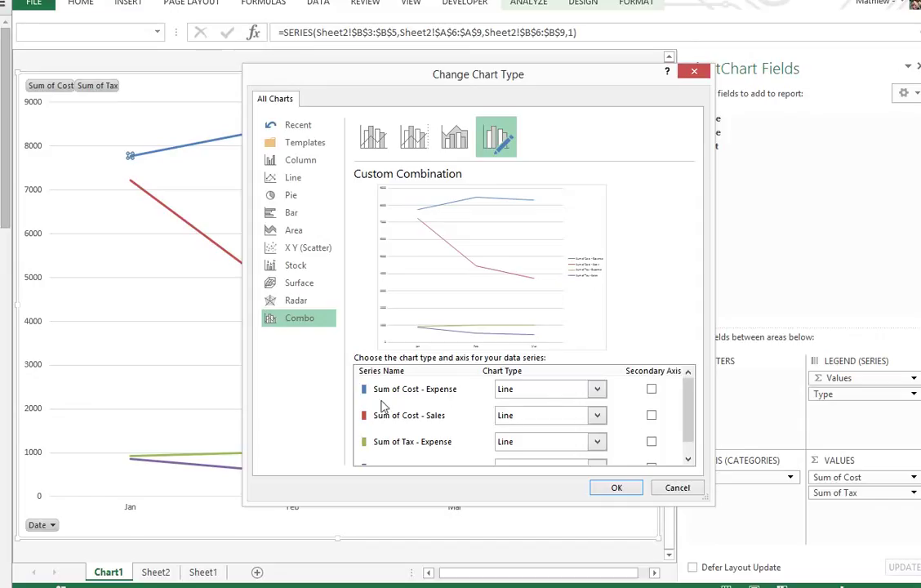
click(551, 396)
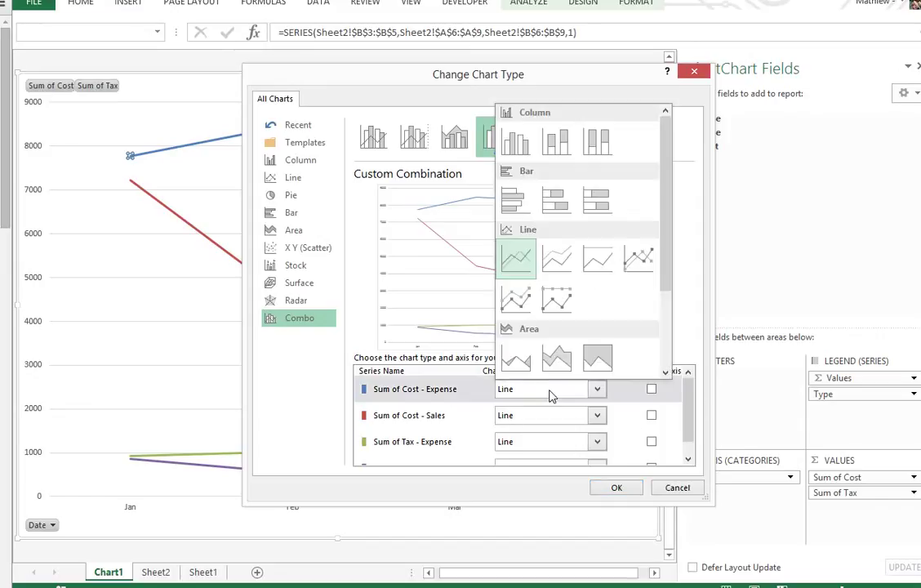
click(545, 396)
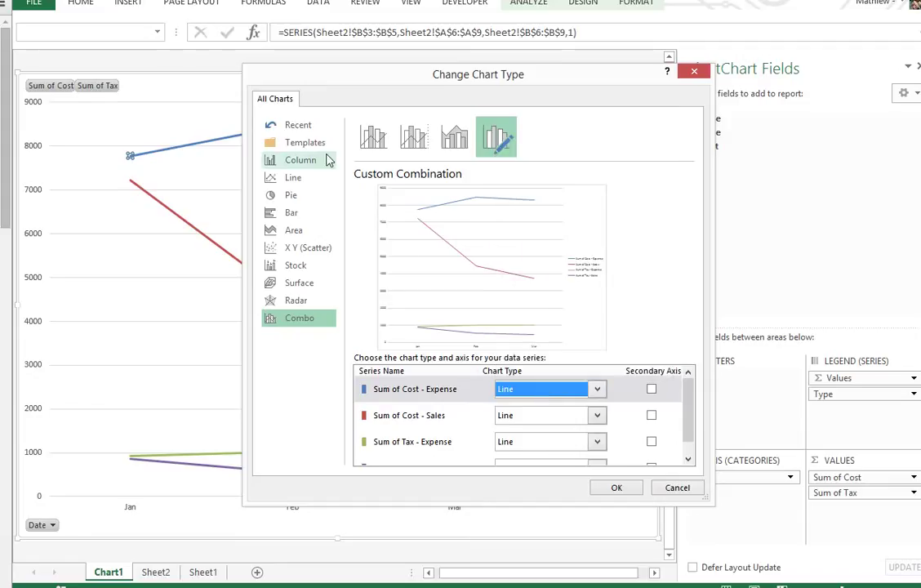
click(296, 178)
click(300, 160)
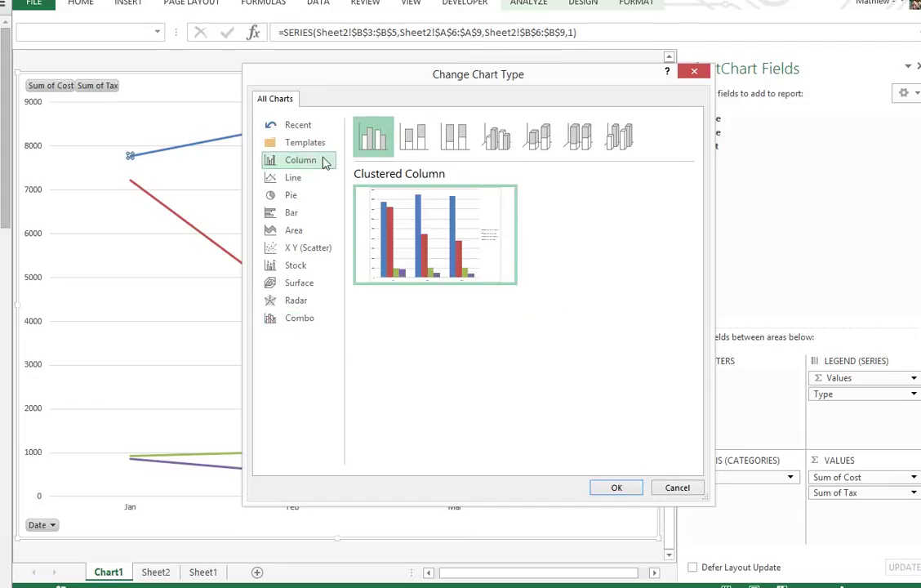
click(619, 492)
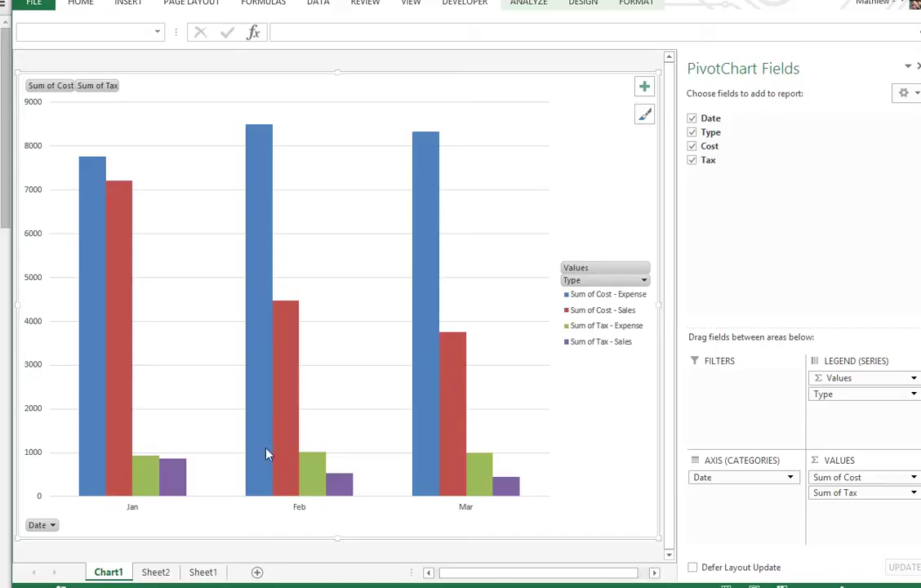
Step: Compare the Sum of Cost - Expense and Sum of Cost - Sales columns across the months
click(335, 247)
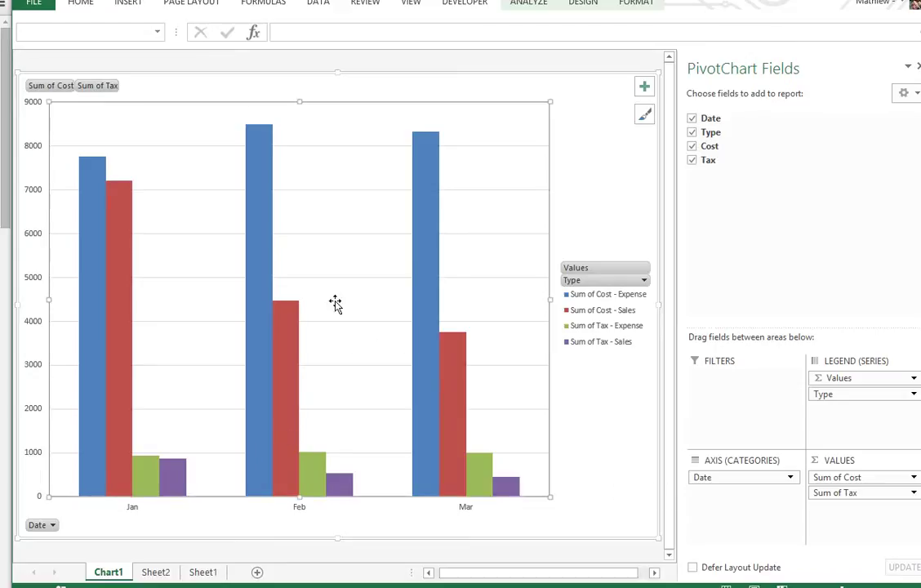
click(260, 240)
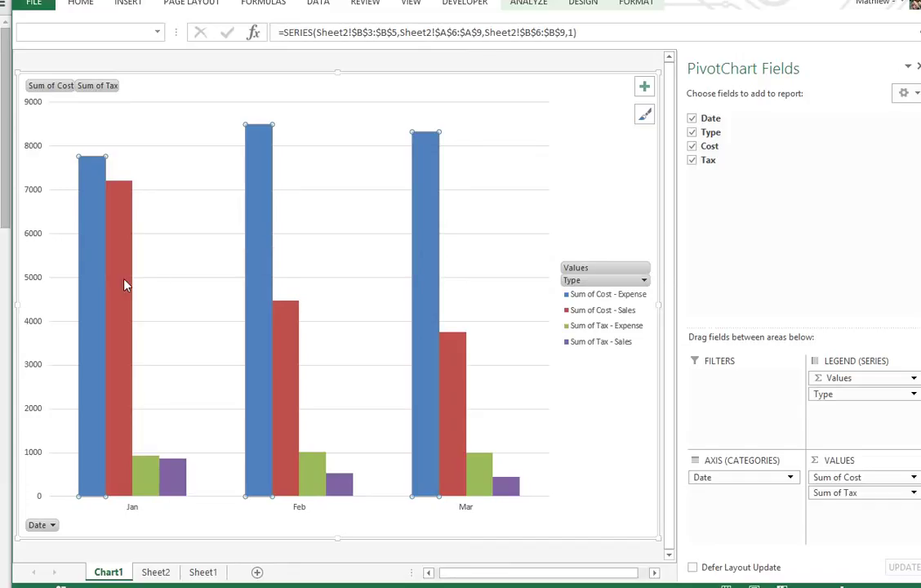
click(116, 254)
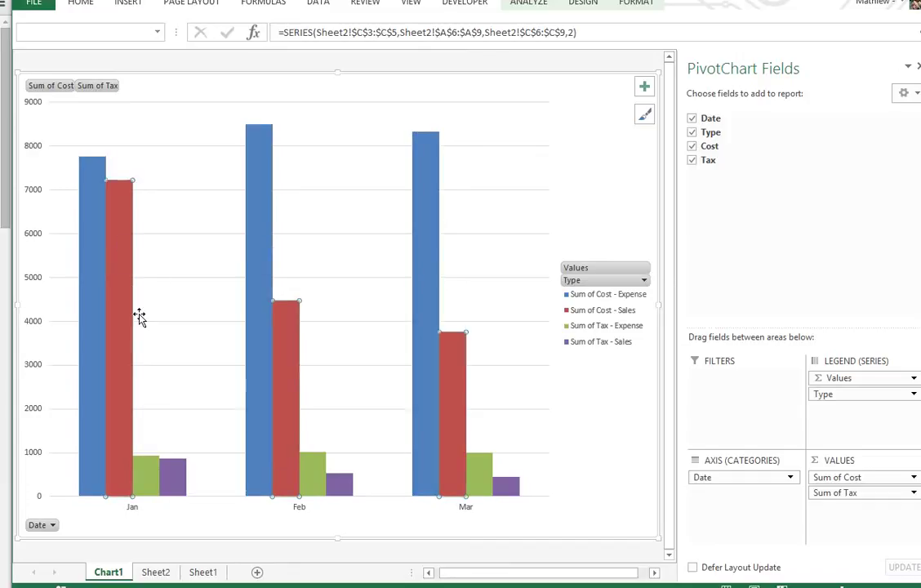
mouse_move(123, 287)
mouse_move(344, 488)
Step: Review the source data on Sheet1, selecting the range B3:E27 from the headers down
click(196, 573)
click(94, 85)
drag(127, 112, 215, 294)
scroll(288, 331, up, 1)
click(87, 113)
drag(87, 113, 253, 462)
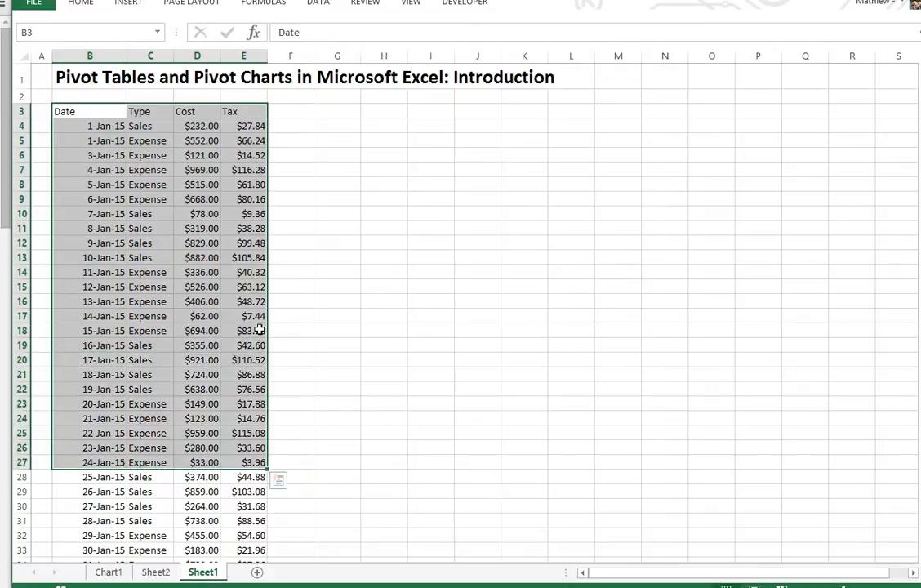
Step: Plot the Sum of Cost - Expense series on Chart1 on the secondary axis, comparing it with the primary axis
click(109, 573)
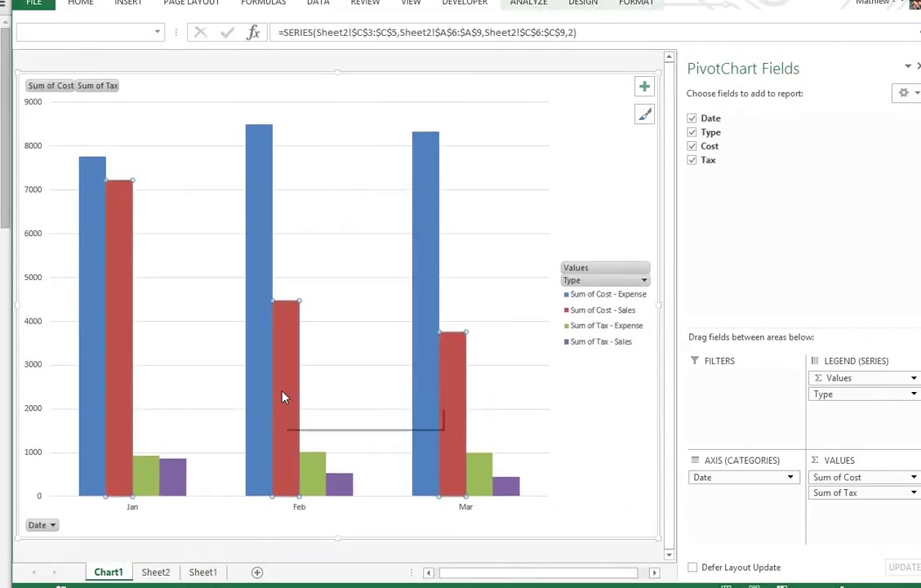
right_click(267, 343)
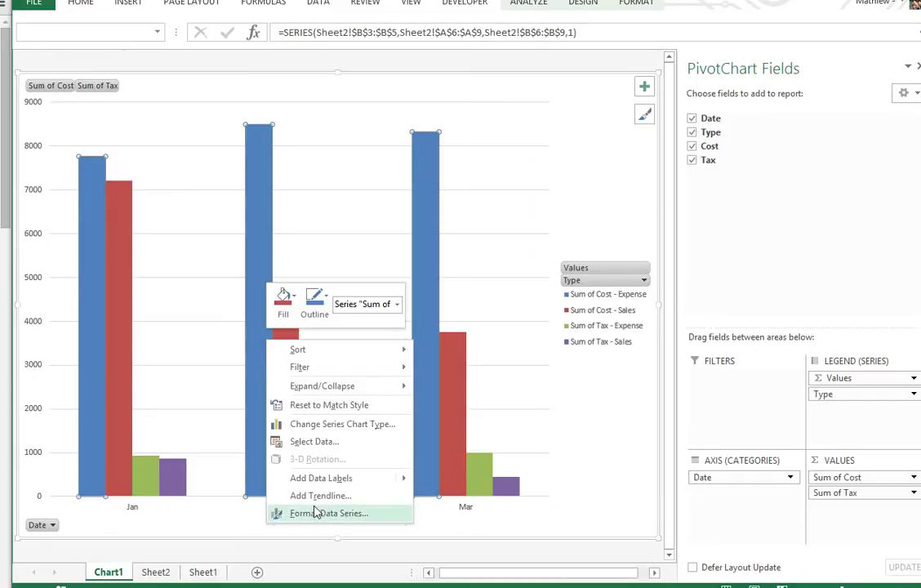
click(315, 512)
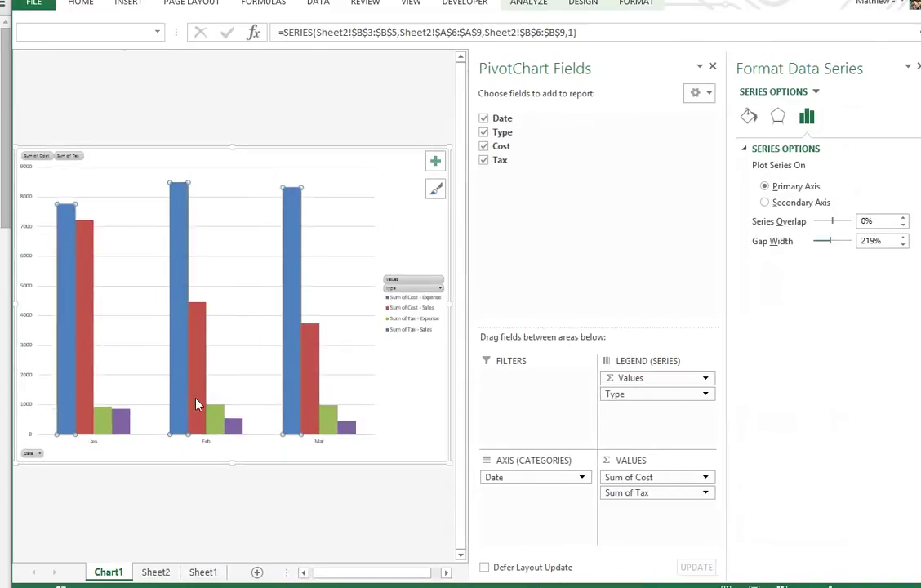
right_click(173, 344)
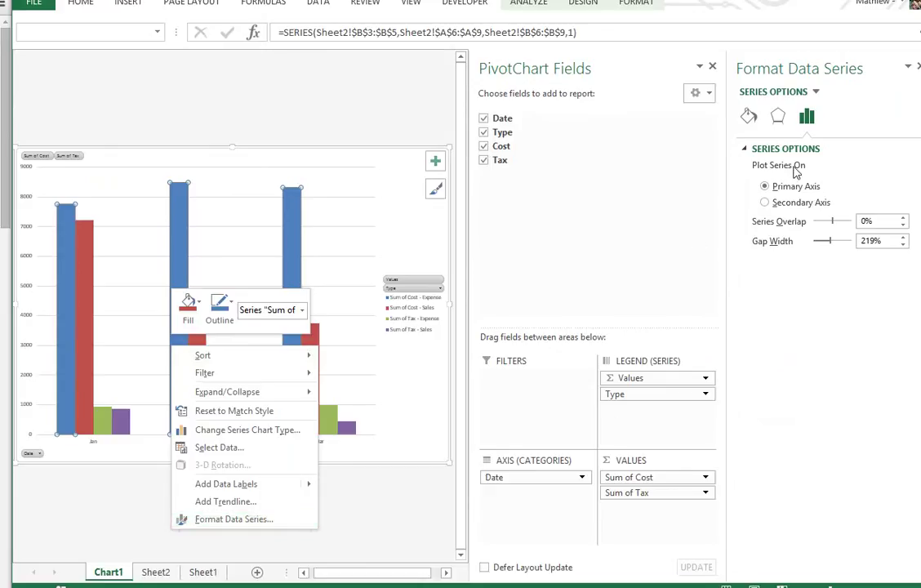
click(766, 202)
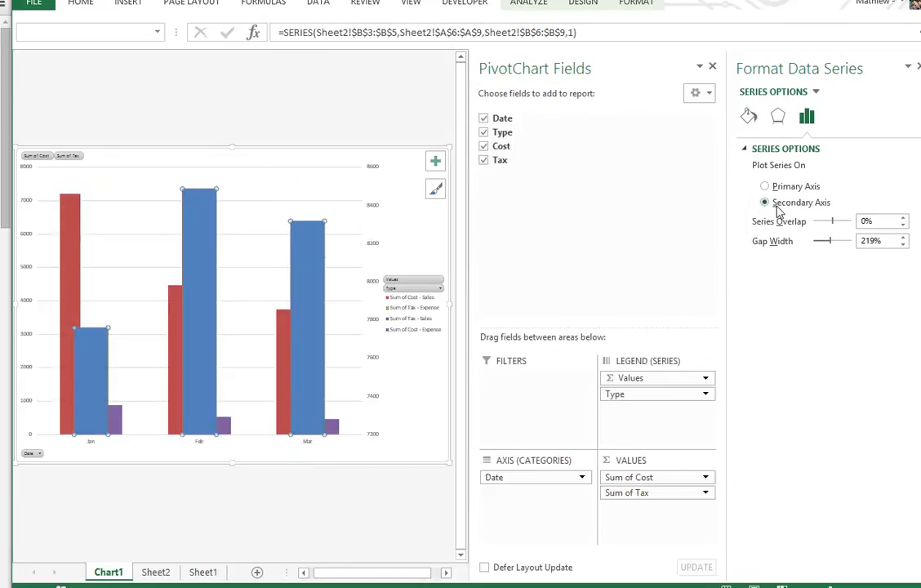
click(766, 187)
click(765, 191)
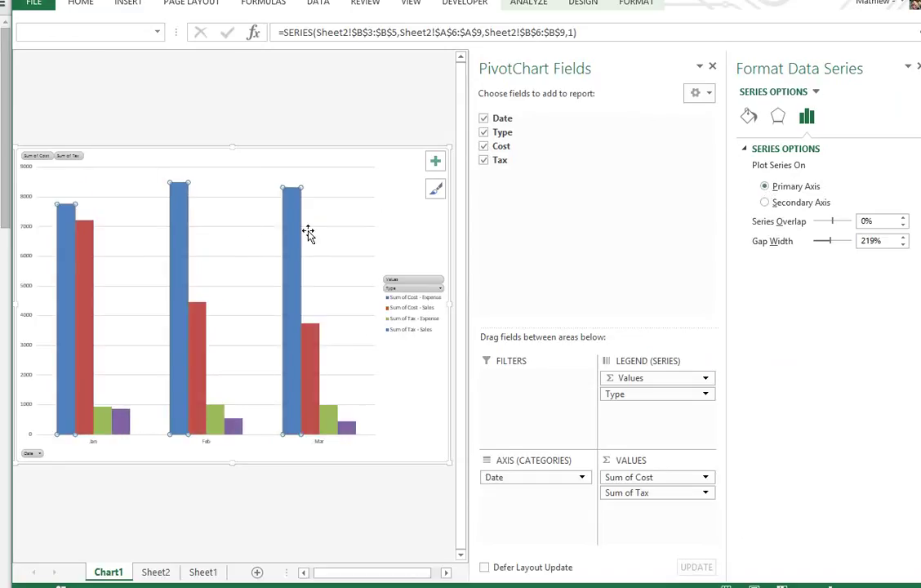
click(765, 203)
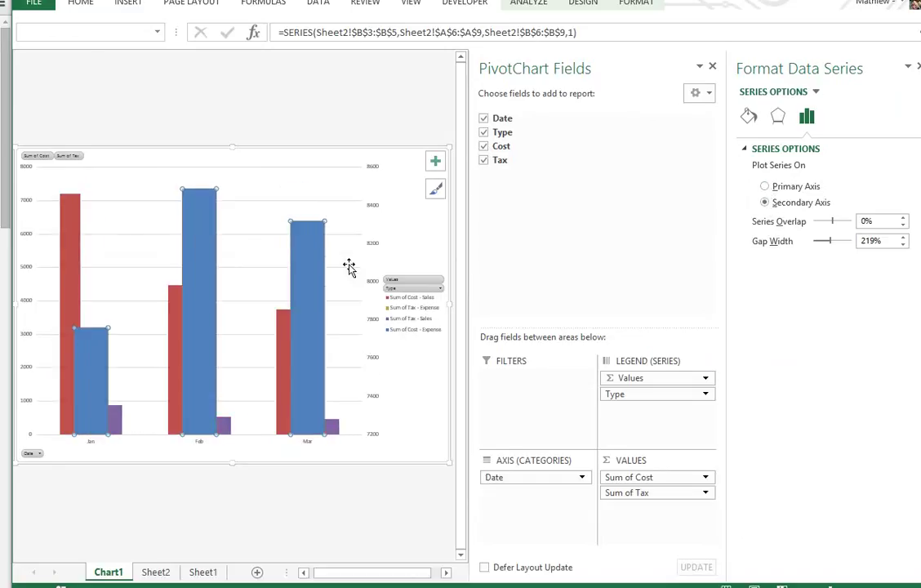
Step: Try showing the secondary axis values in reverse order
right_click(374, 247)
click(423, 398)
click(757, 416)
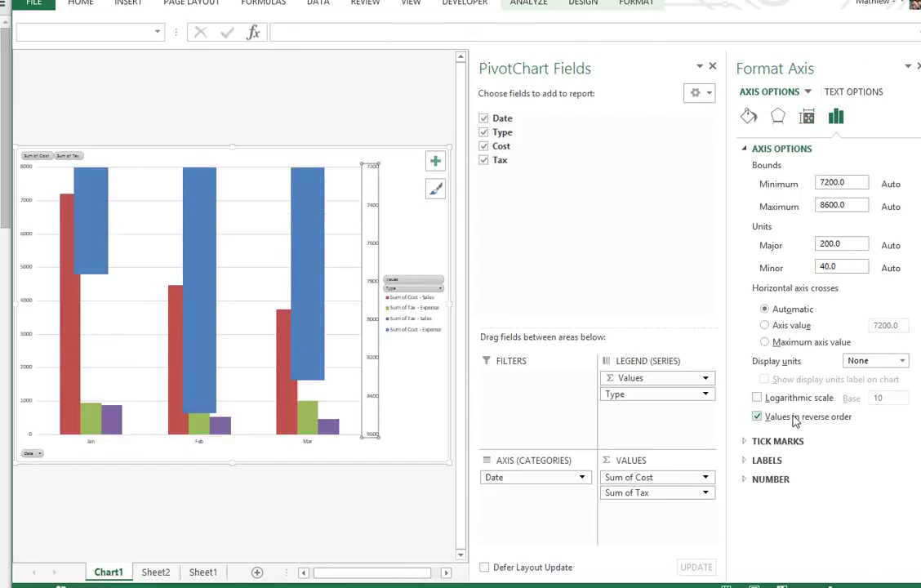
click(768, 419)
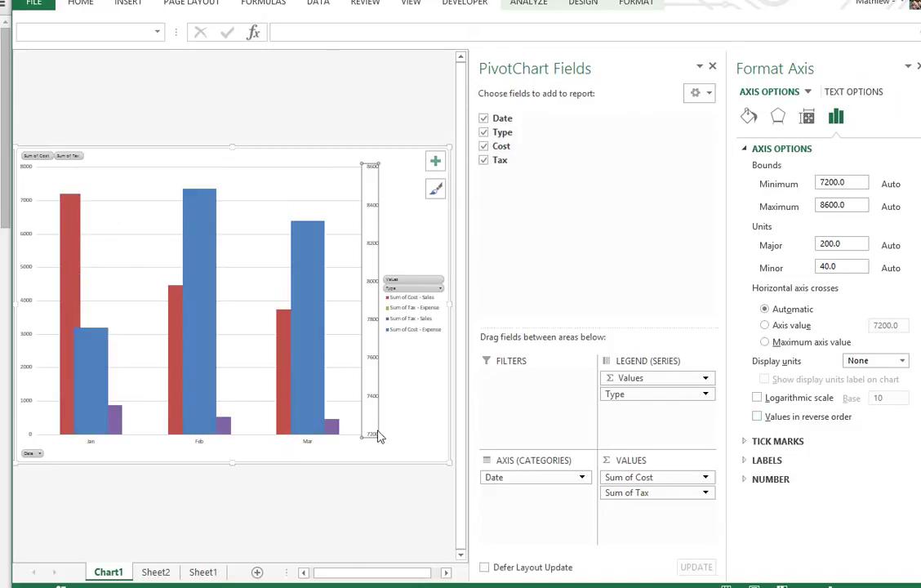
Step: Plot the Sum of Cost - Expense series back on the primary axis and close the series formatting options
right_click(304, 330)
click(368, 500)
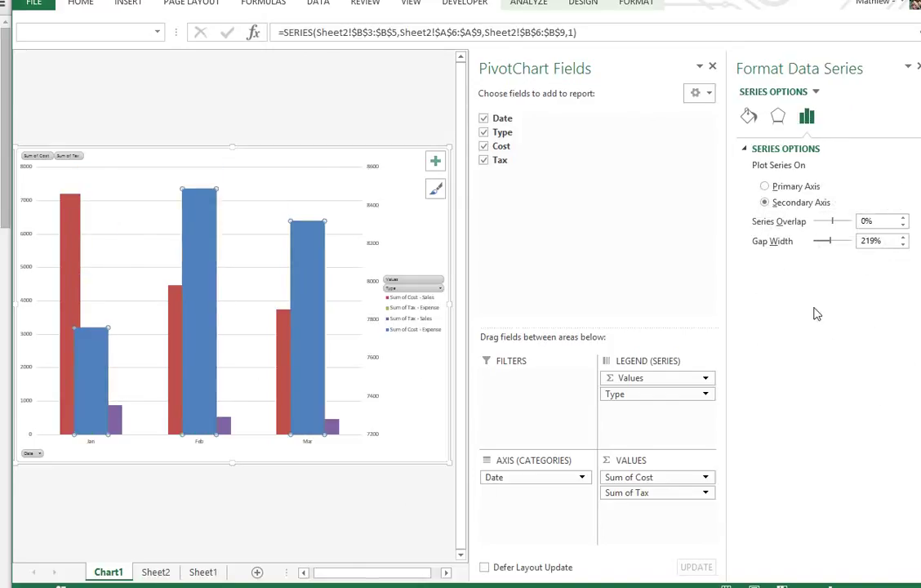
click(774, 187)
click(255, 517)
click(907, 66)
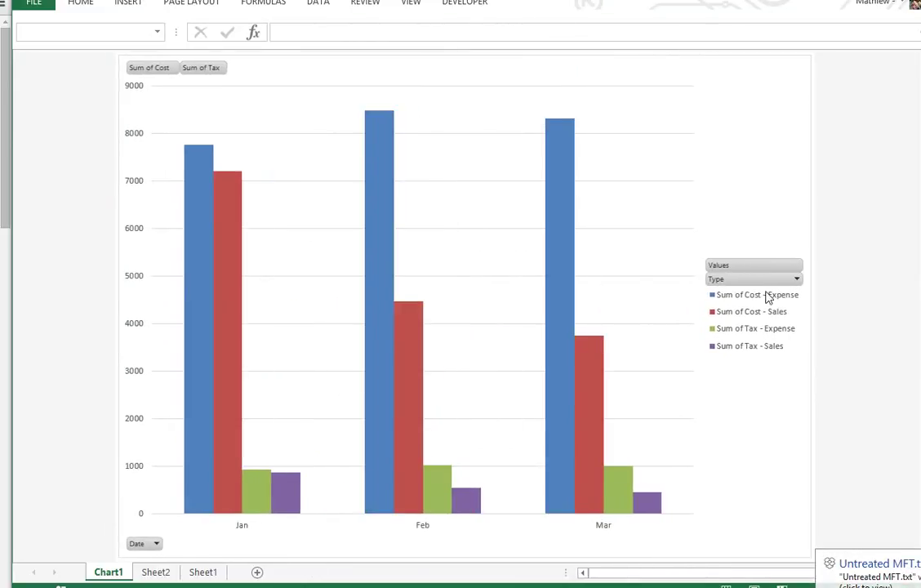
Step: Filter the chart's Type field to exclude Expense so that only Sales is plotted
click(797, 279)
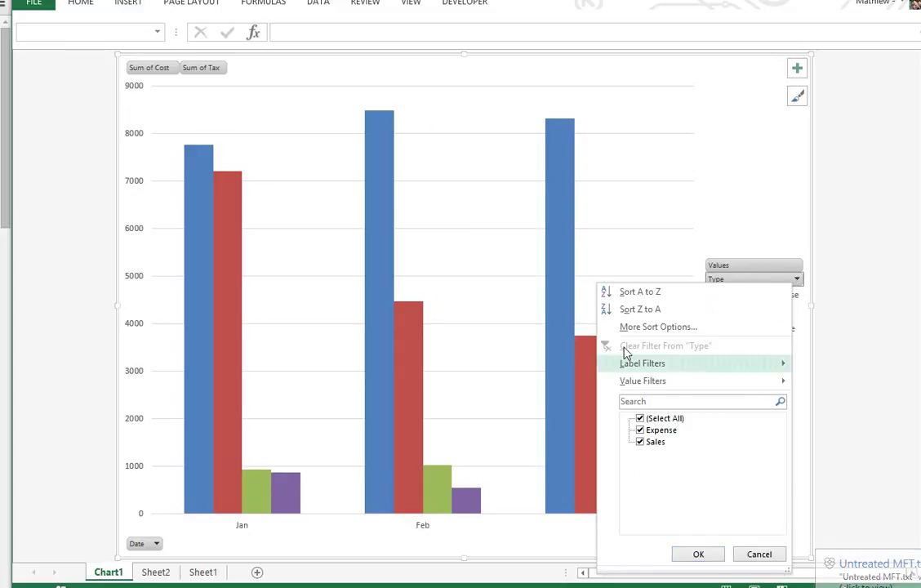
click(640, 430)
click(718, 554)
click(545, 383)
Step: Include Expense in the chart's Type filter again so both types are plotted
click(642, 297)
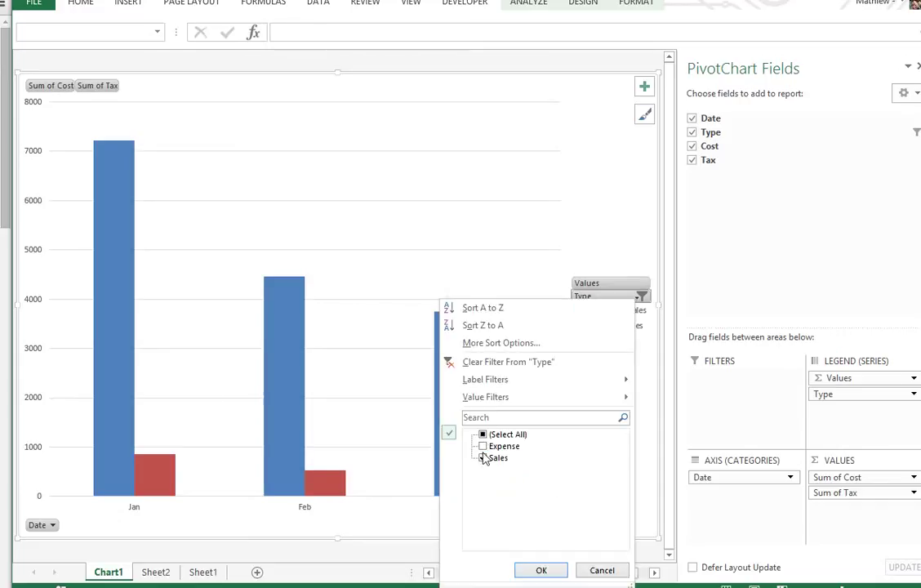
click(484, 447)
click(562, 572)
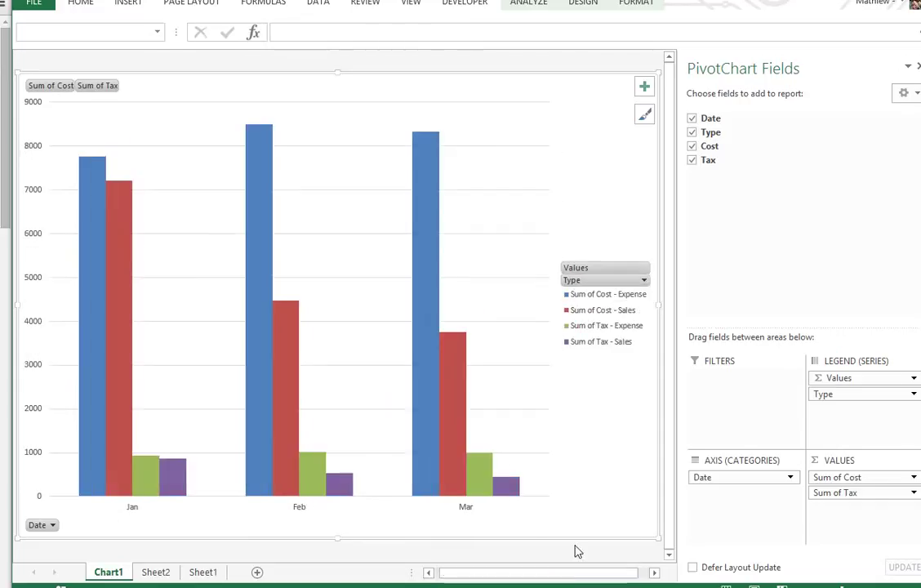
Step: Compare the source records on Sheet1, selecting B28:E29 and cell B12, with the monthly columns on Chart1
click(155, 573)
click(202, 572)
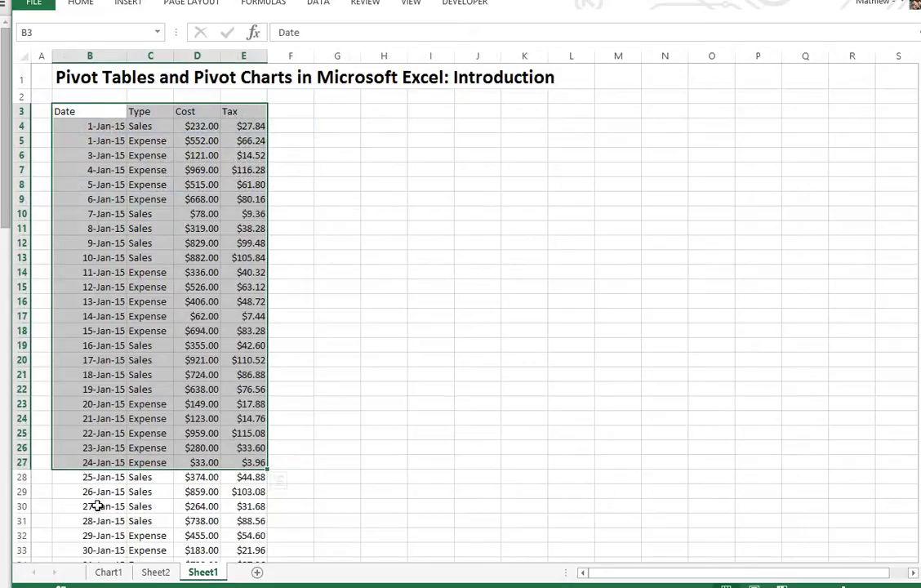
drag(101, 478, 245, 490)
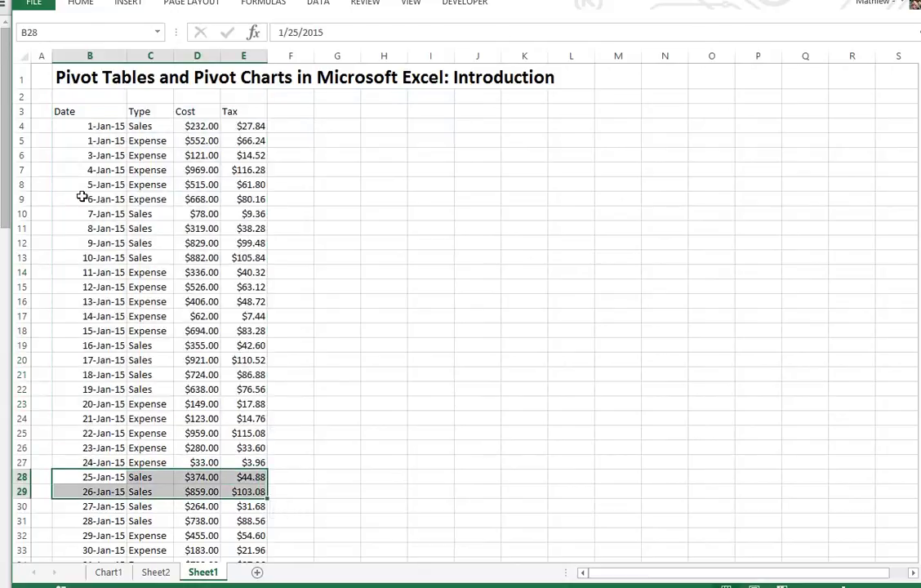
click(108, 573)
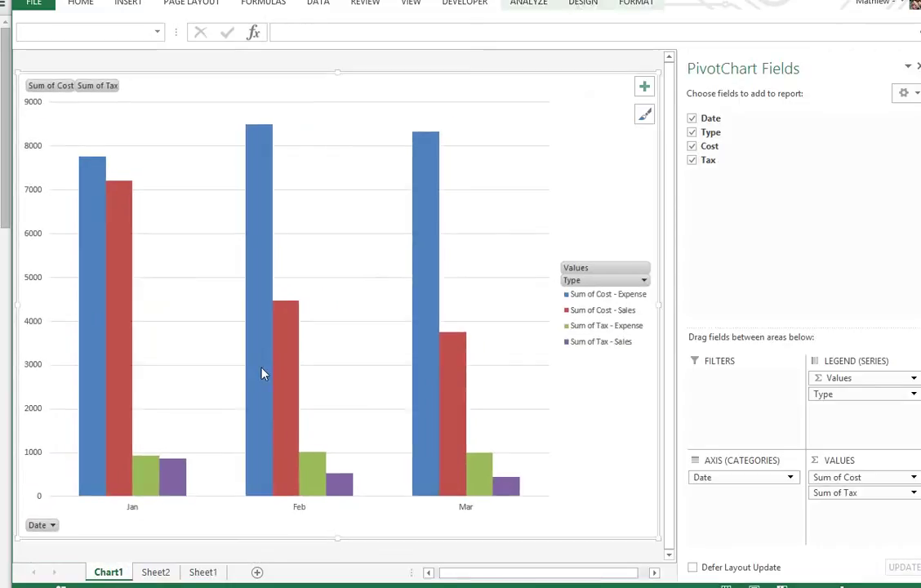
click(205, 575)
click(120, 244)
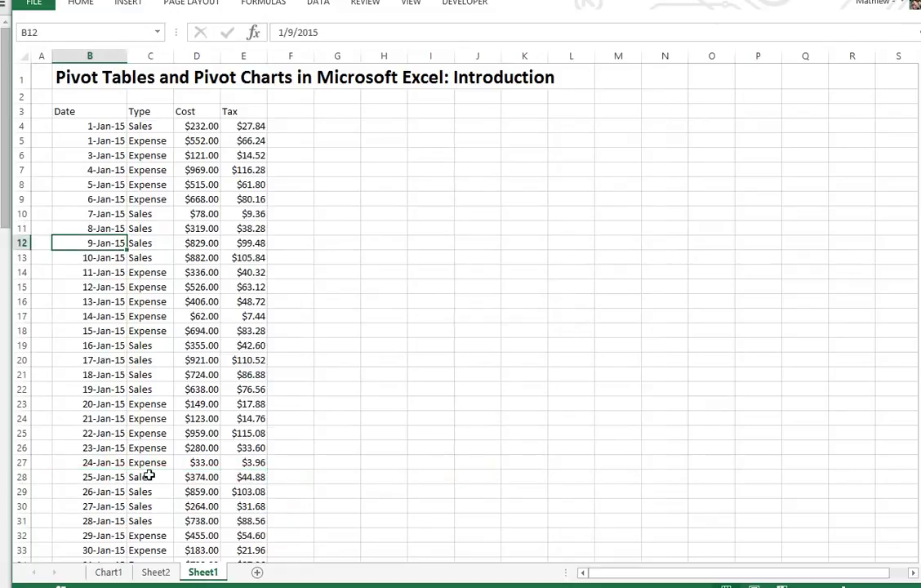
click(115, 573)
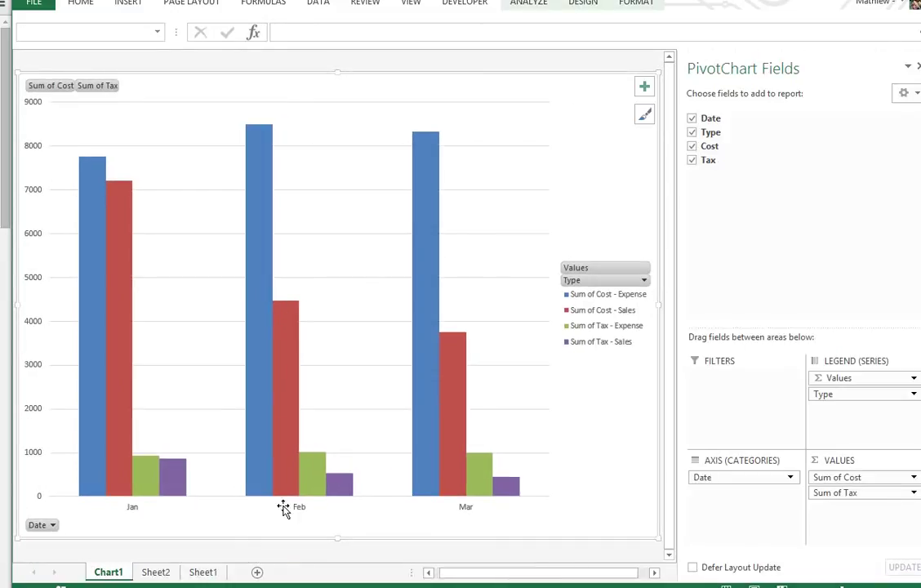